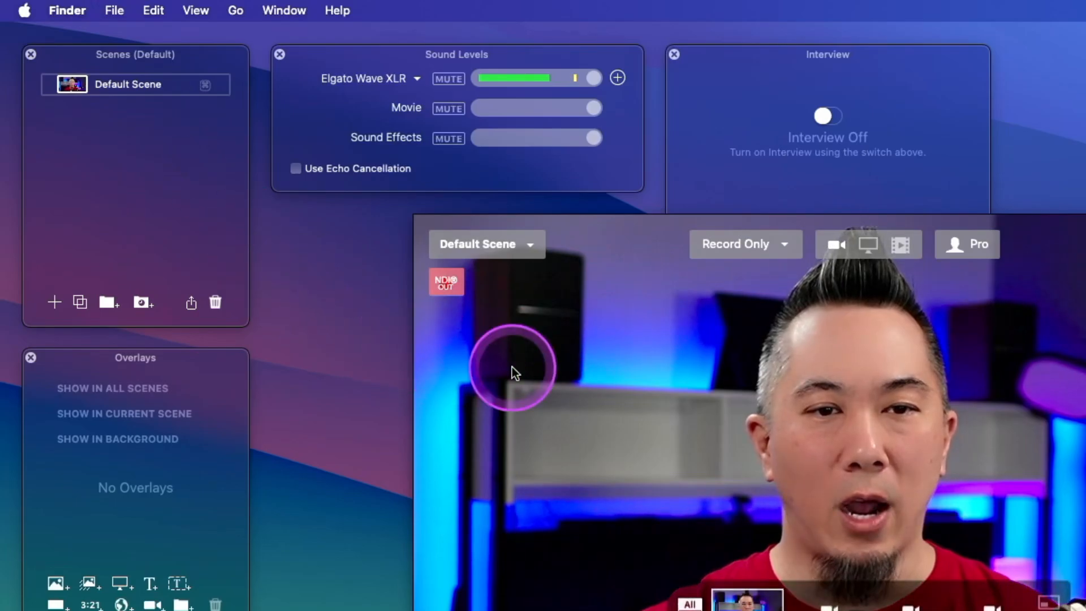
# - Open the General preferences and arrange the Preferences window and the main video window side by side
pyautogui.click(511, 366)
pyautogui.click(86, 15)
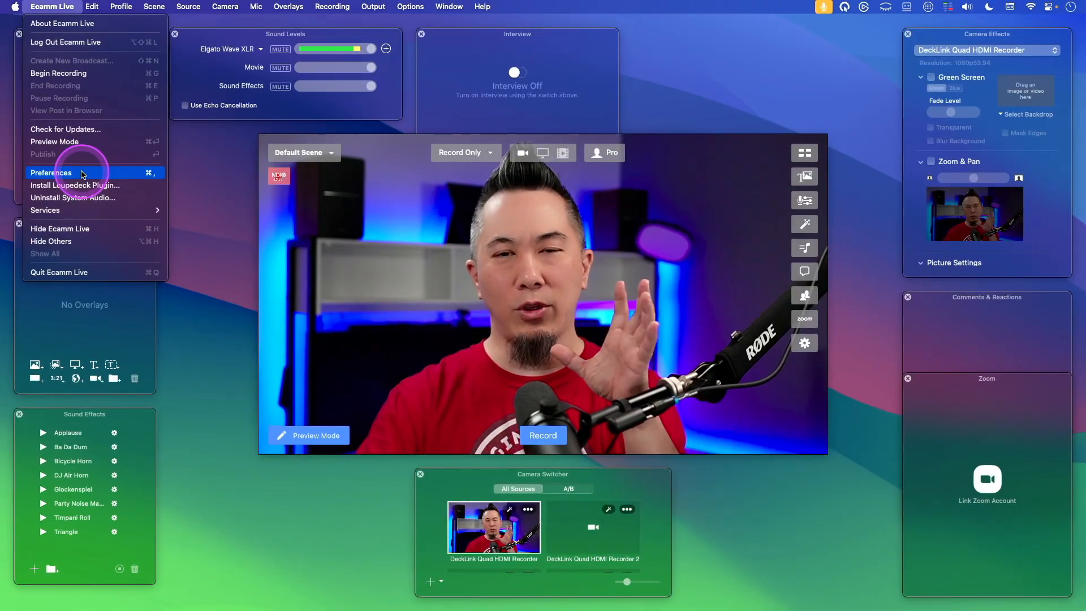
pyautogui.click(82, 174)
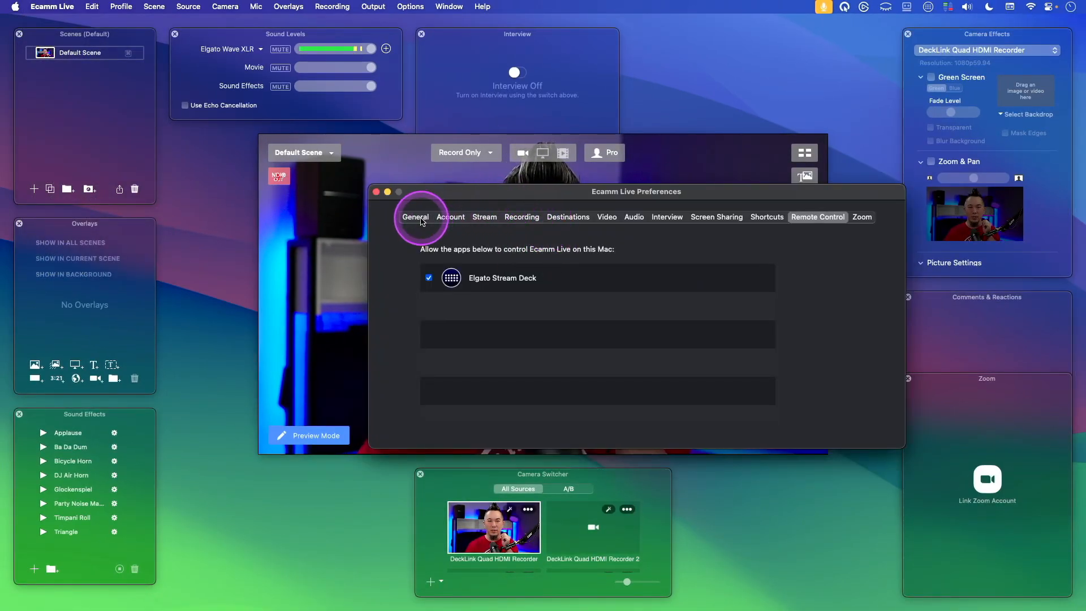
pyautogui.click(421, 219)
pyautogui.moveTo(594, 193); pyautogui.dragTo(774, 28)
pyautogui.moveTo(406, 209); pyautogui.dragTo(200, 248)
pyautogui.click(805, 25)
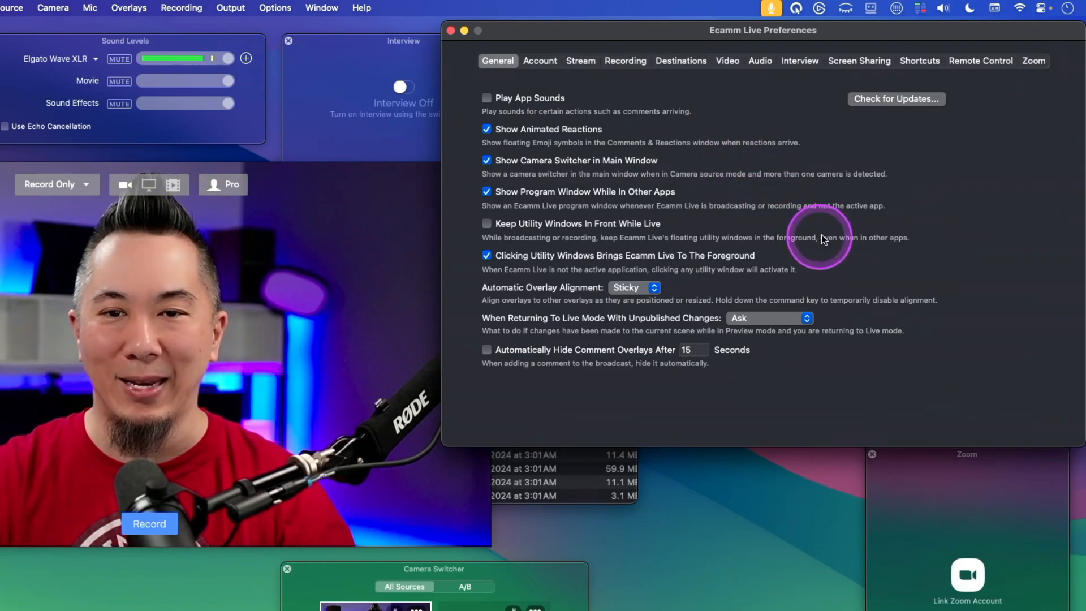
# - Turn off Show Camera Switcher in Main Window and check the effect in the main video window
pyautogui.press('F1')
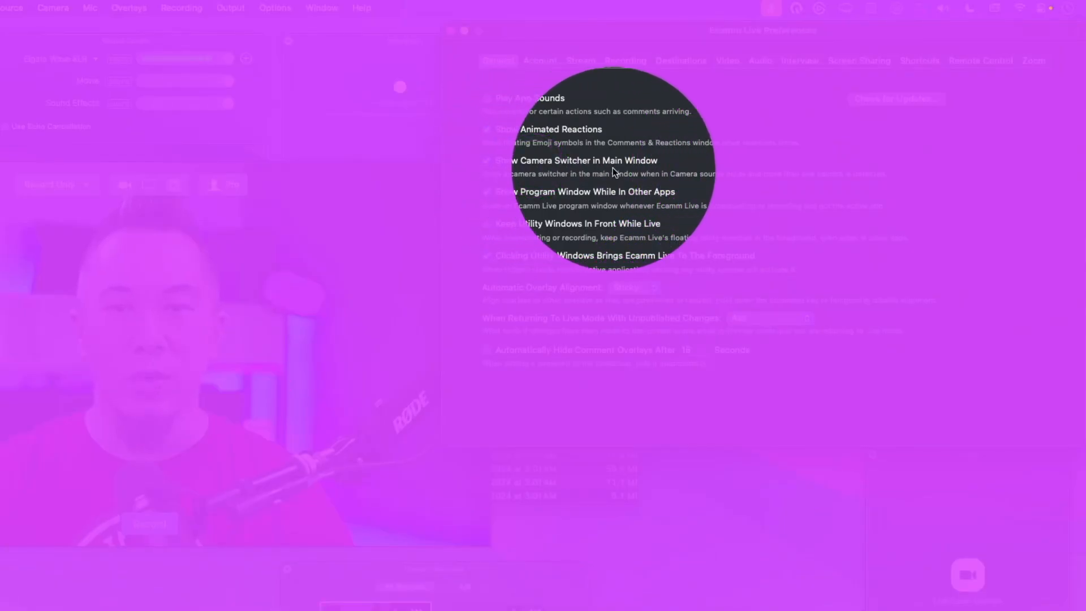
pyautogui.press('F1')
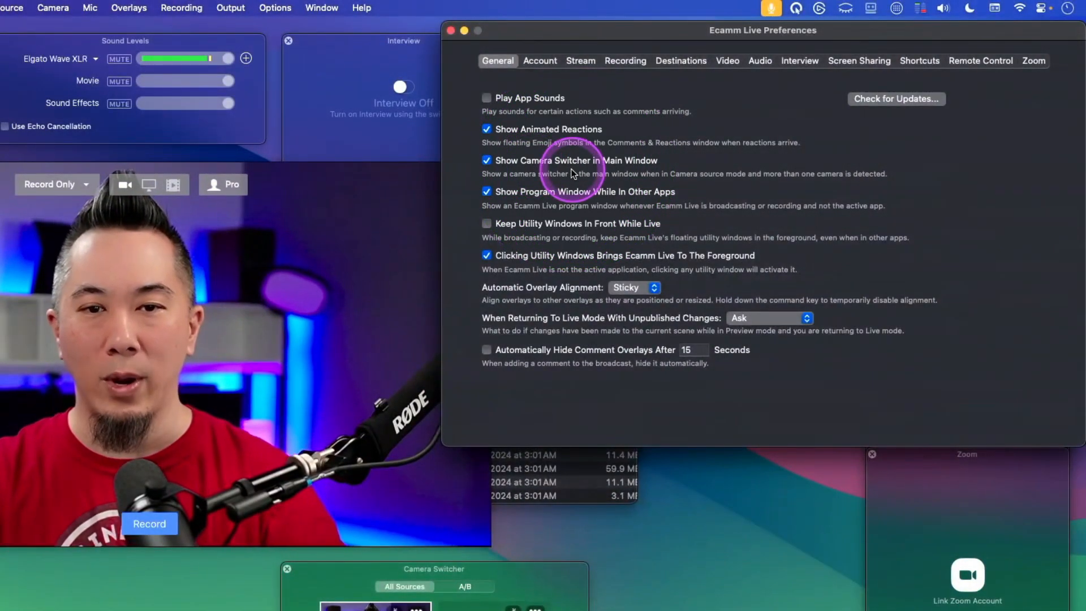
pyautogui.click(229, 244)
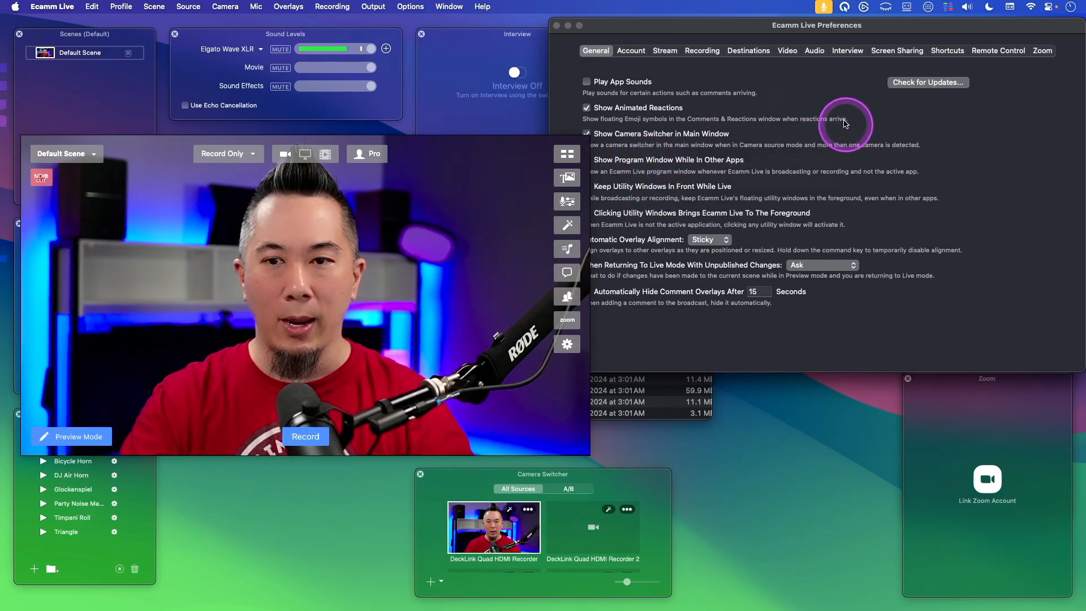
pyautogui.click(781, 105)
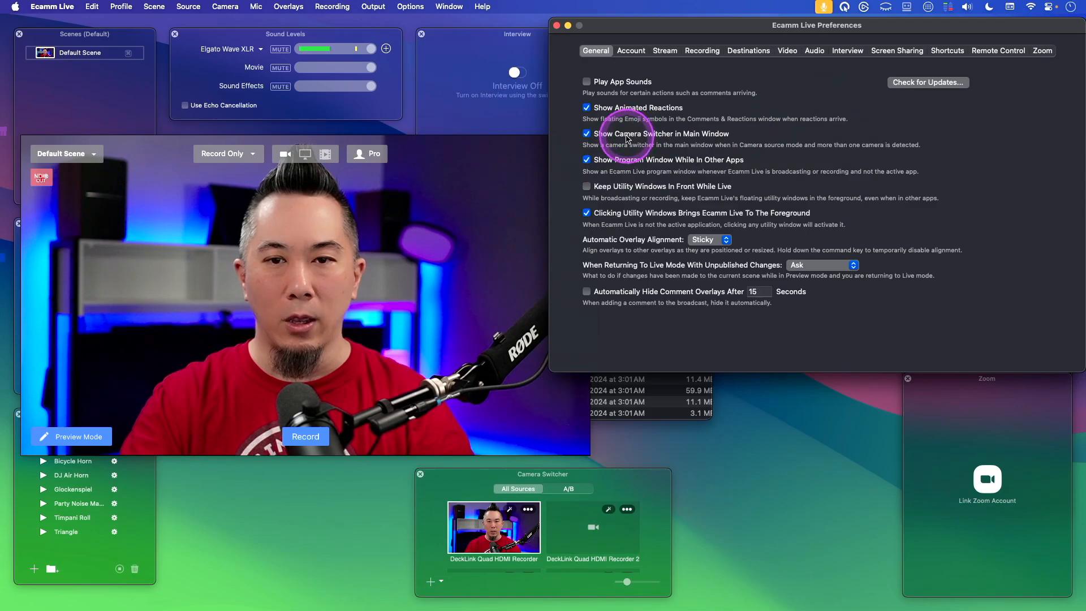
pyautogui.click(587, 133)
pyautogui.click(294, 333)
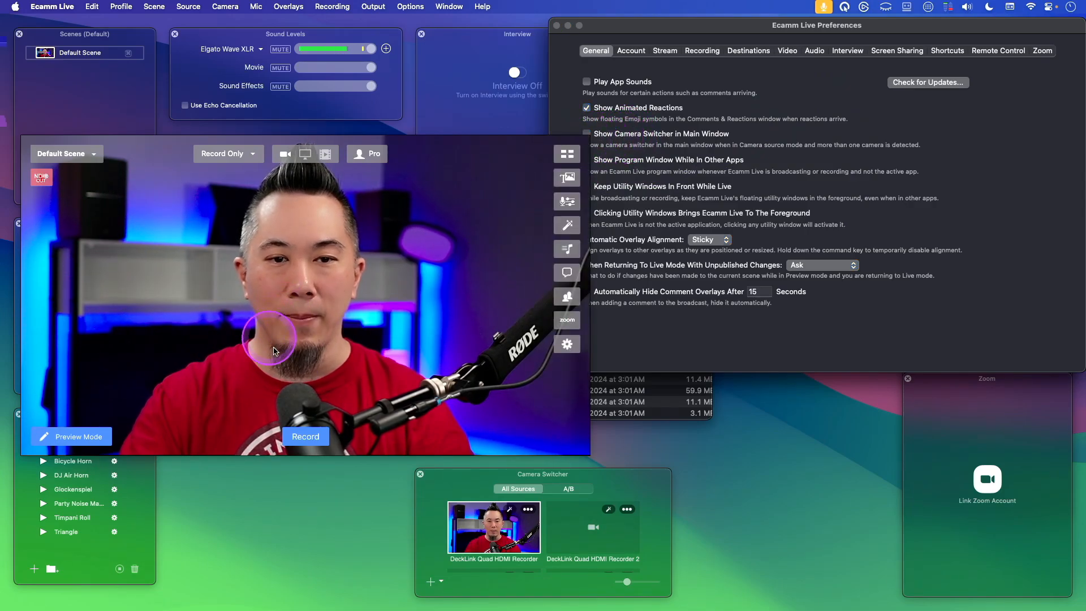
# - Turn Show Camera Switcher in Main Window back on and reposition the switcher bar inside the main video window
pyautogui.click(655, 136)
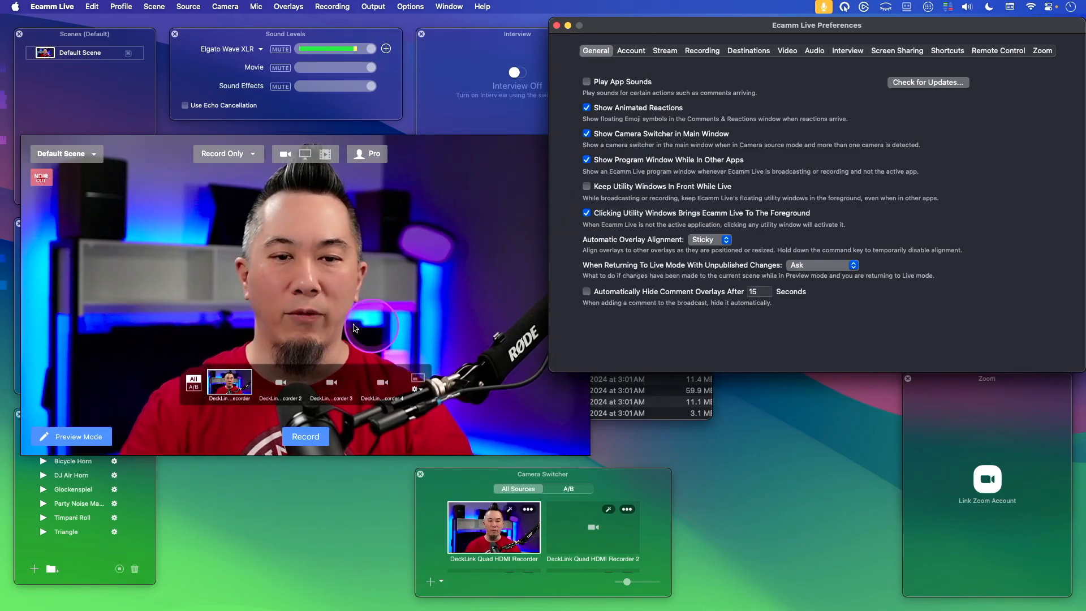
pyautogui.click(300, 323)
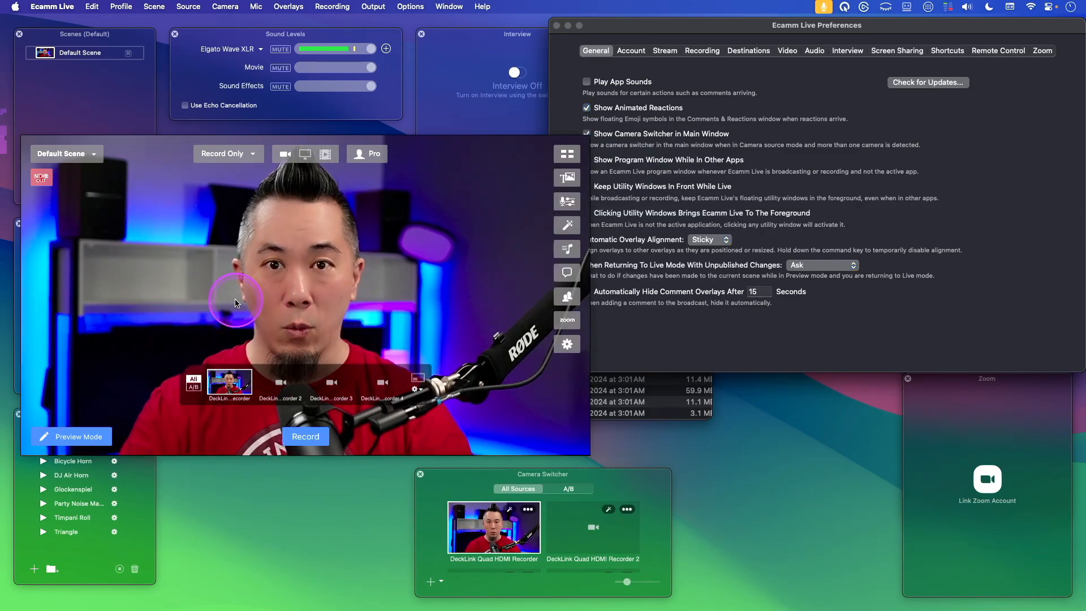
pyautogui.moveTo(275, 381); pyautogui.dragTo(276, 358)
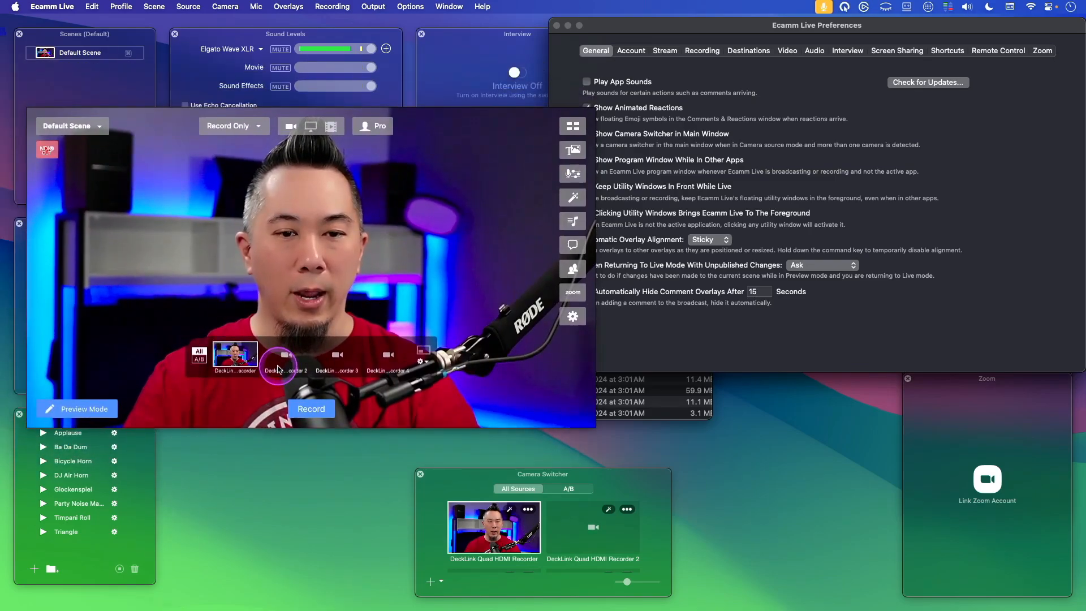
pyautogui.moveTo(198, 363); pyautogui.dragTo(217, 379)
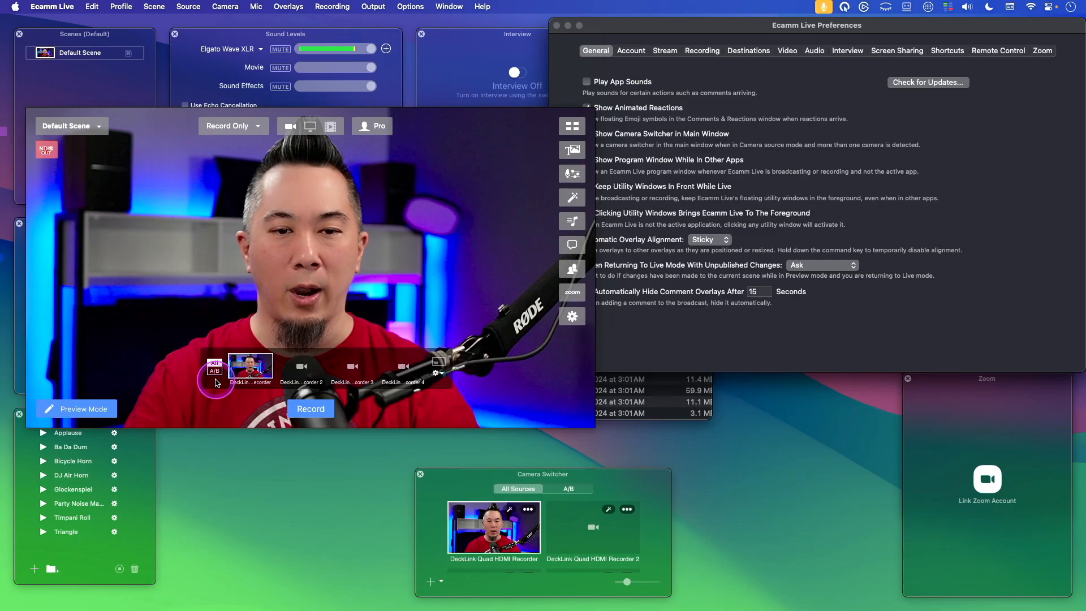
pyautogui.moveTo(305, 242); pyautogui.dragTo(298, 254)
# - Start a recording from the main video window and switch to another app to check the floating program window
pyautogui.click(870, 338)
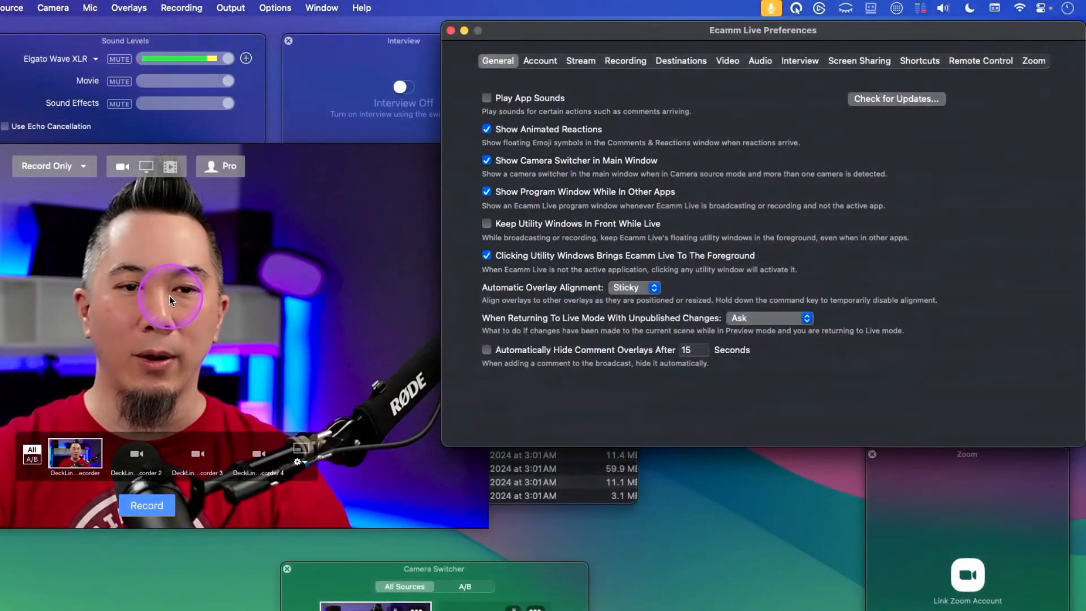
pyautogui.click(169, 296)
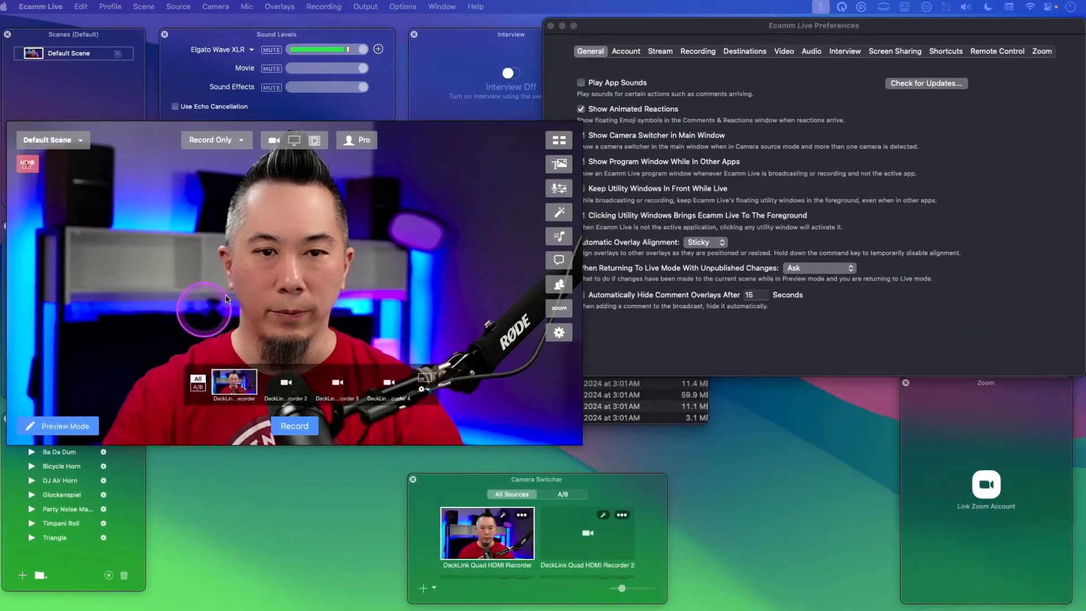
pyautogui.click(147, 509)
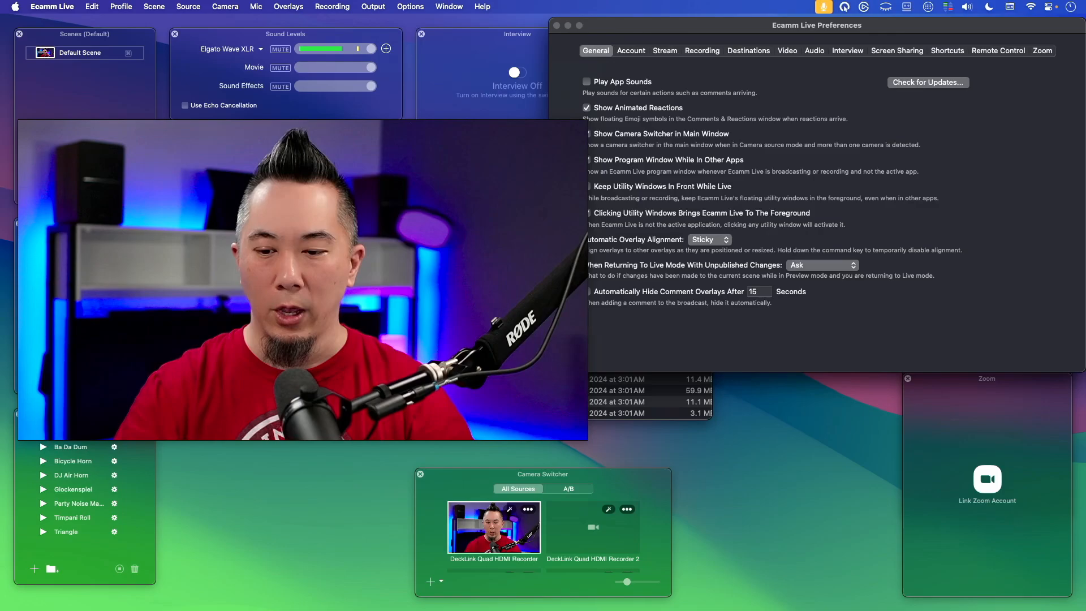
pyautogui.press('super+Tab')
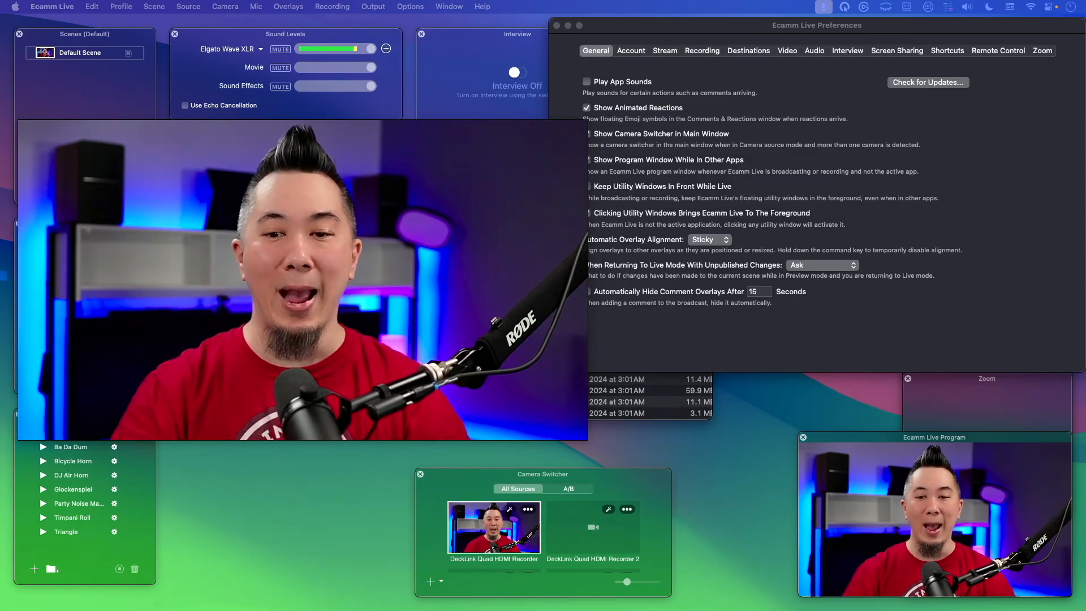
pyautogui.moveTo(855, 465)
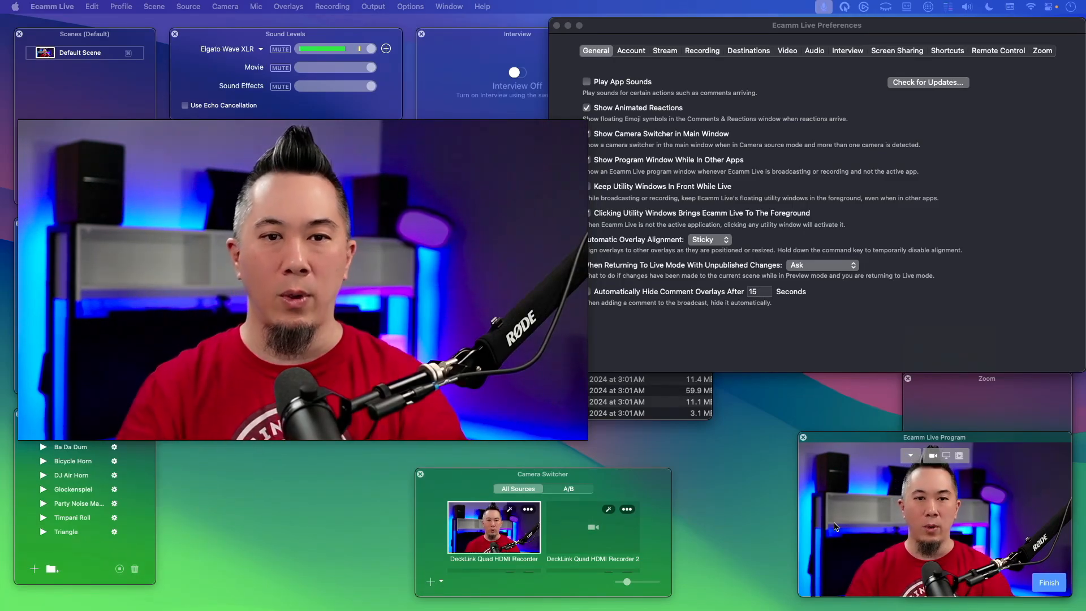
# - Bring the main video window to the front, enter Preview Mode during the recording, and return to Live Mode
pyautogui.click(458, 268)
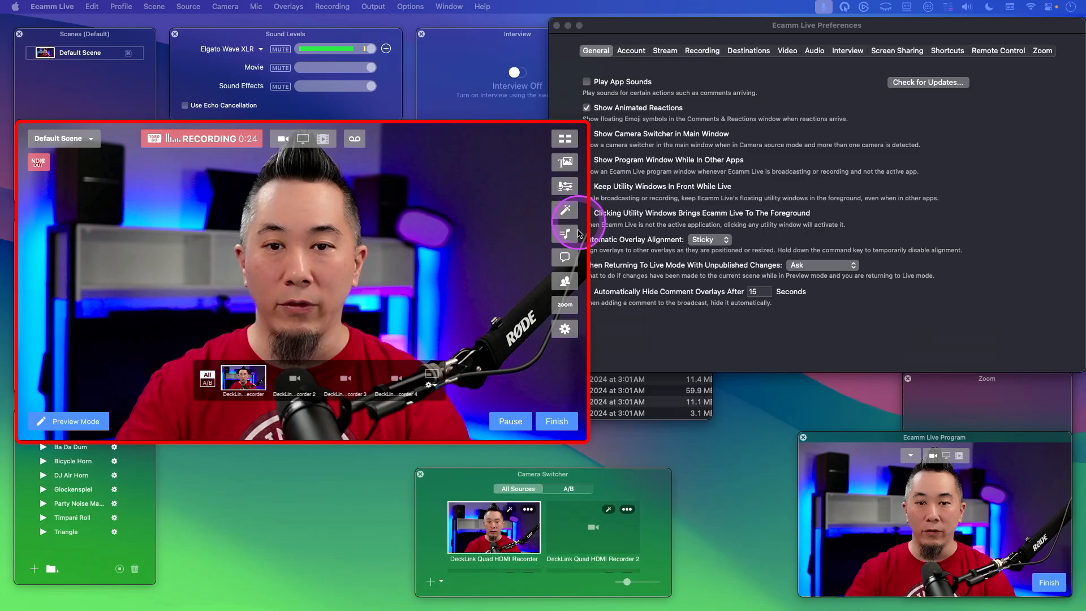
pyautogui.click(271, 228)
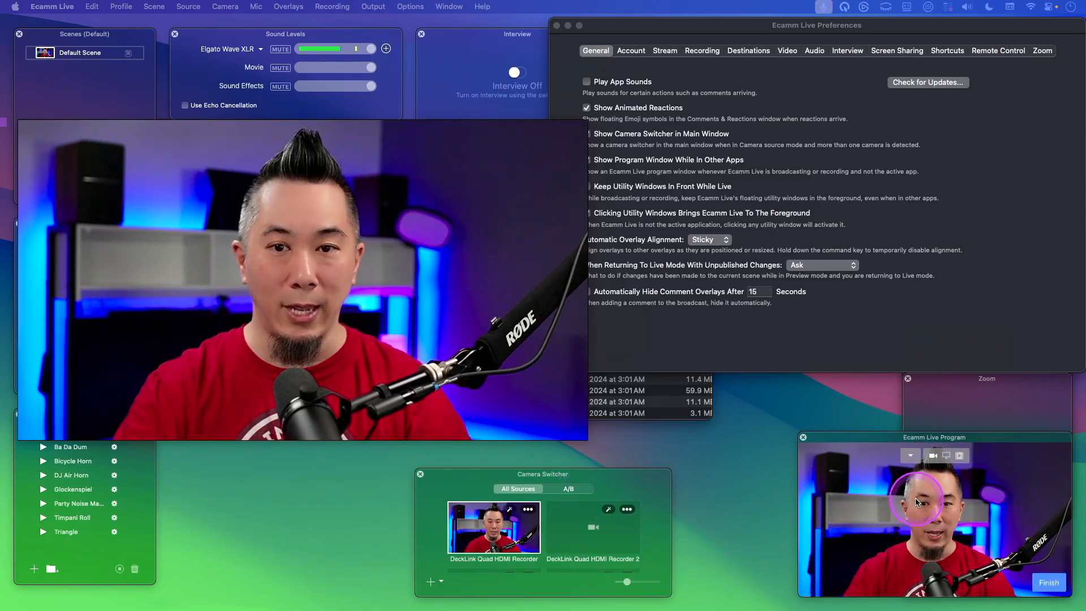
pyautogui.click(434, 300)
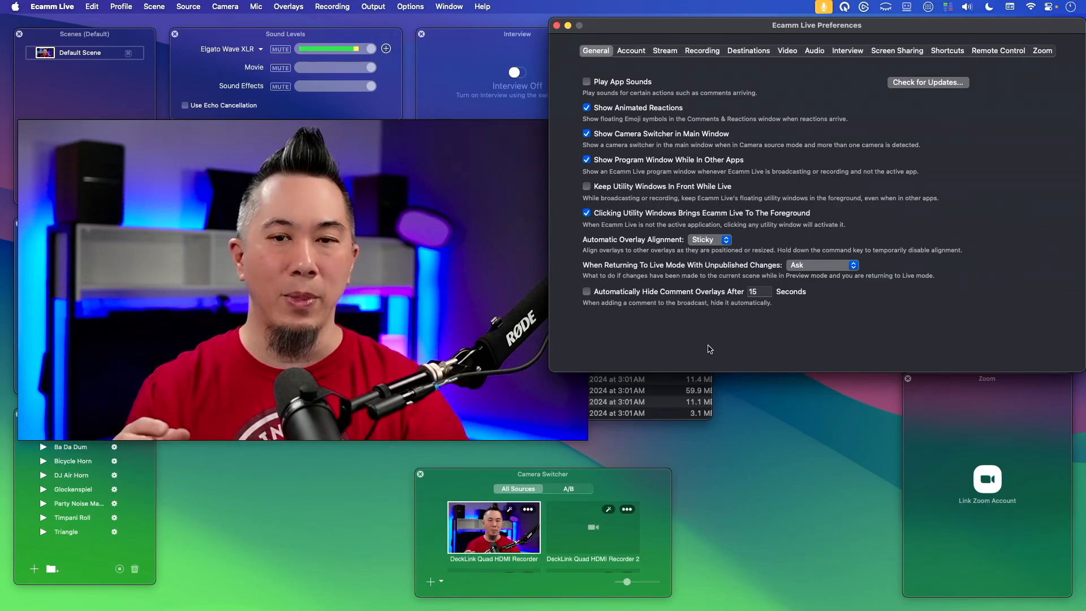
pyautogui.click(256, 263)
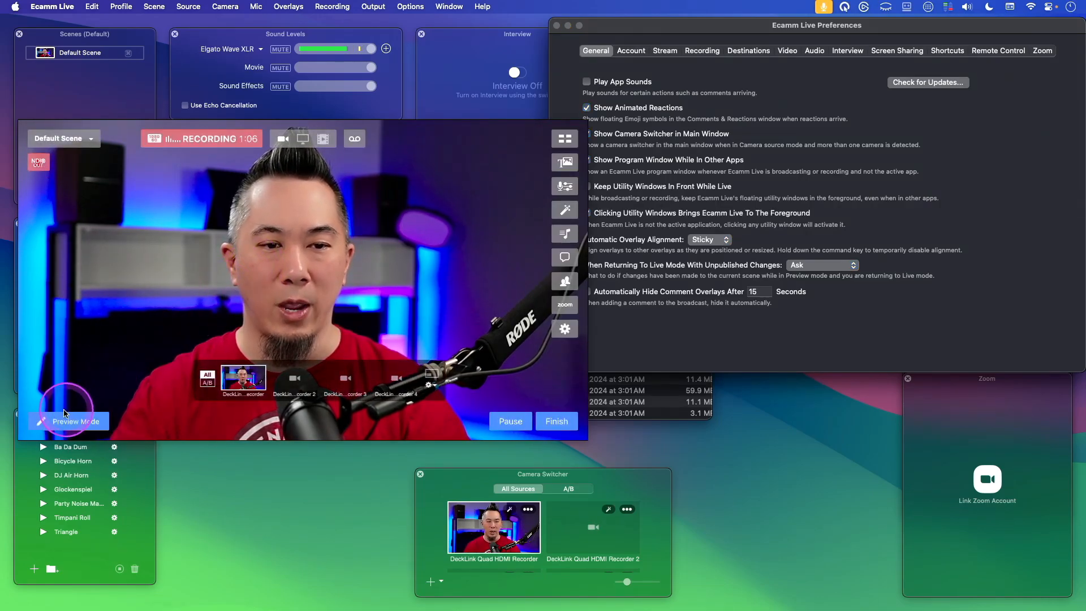
pyautogui.click(65, 419)
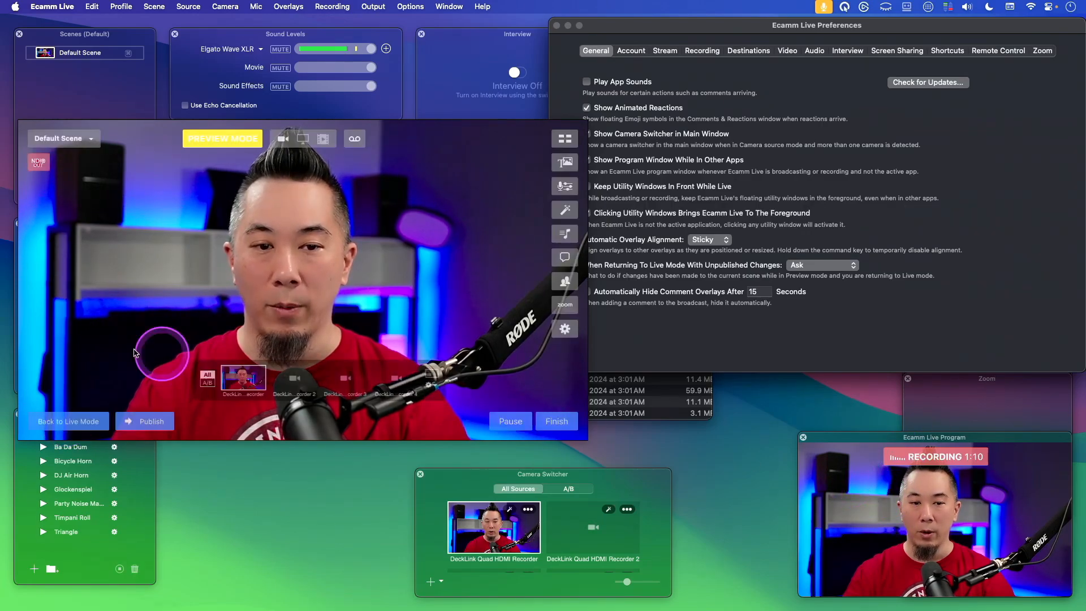
pyautogui.click(74, 419)
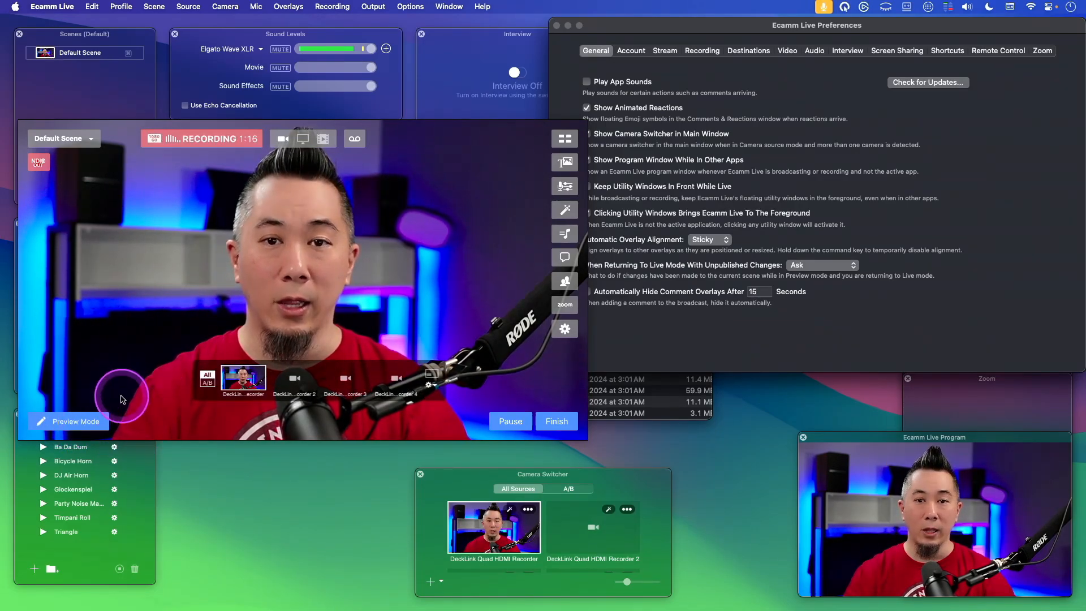
# - Move the floating Ecamm Live Program window slightly, close it, and return to the Preferences window
pyautogui.moveTo(903, 509); pyautogui.dragTo(882, 501)
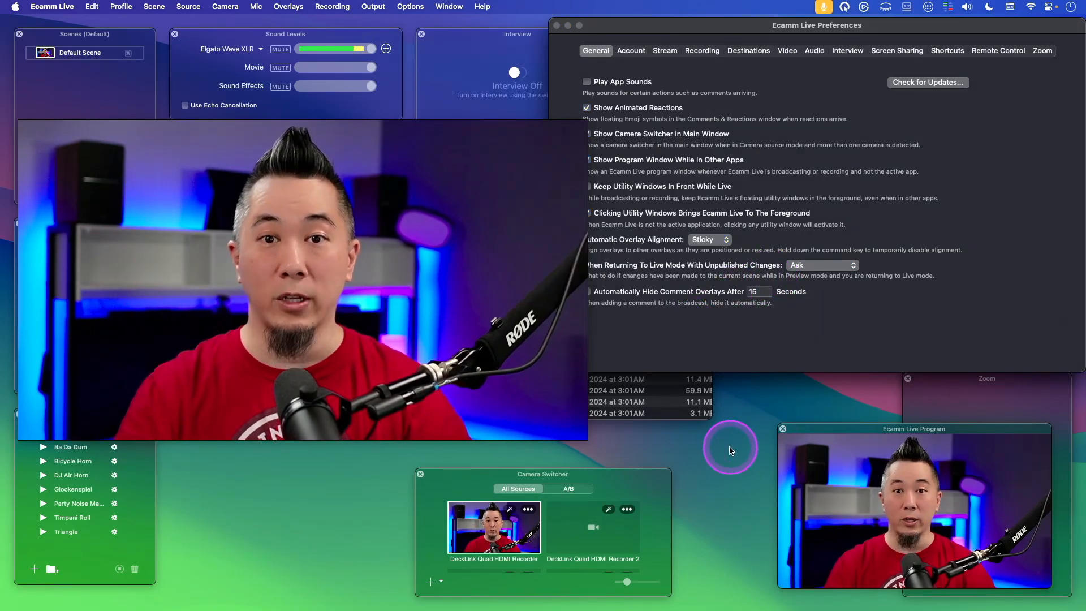
pyautogui.moveTo(192, 337)
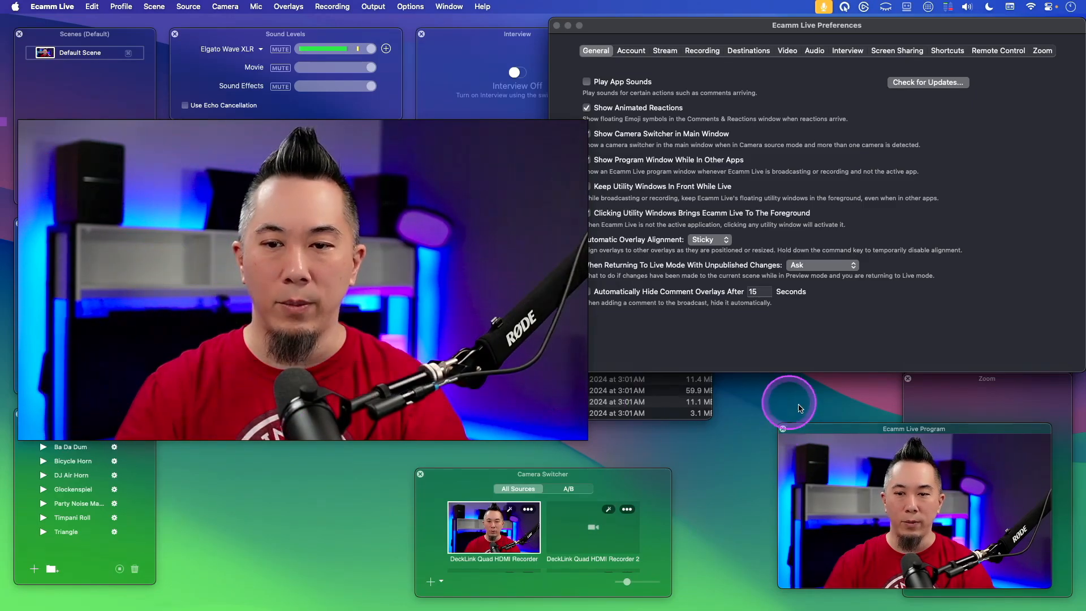
pyautogui.click(783, 430)
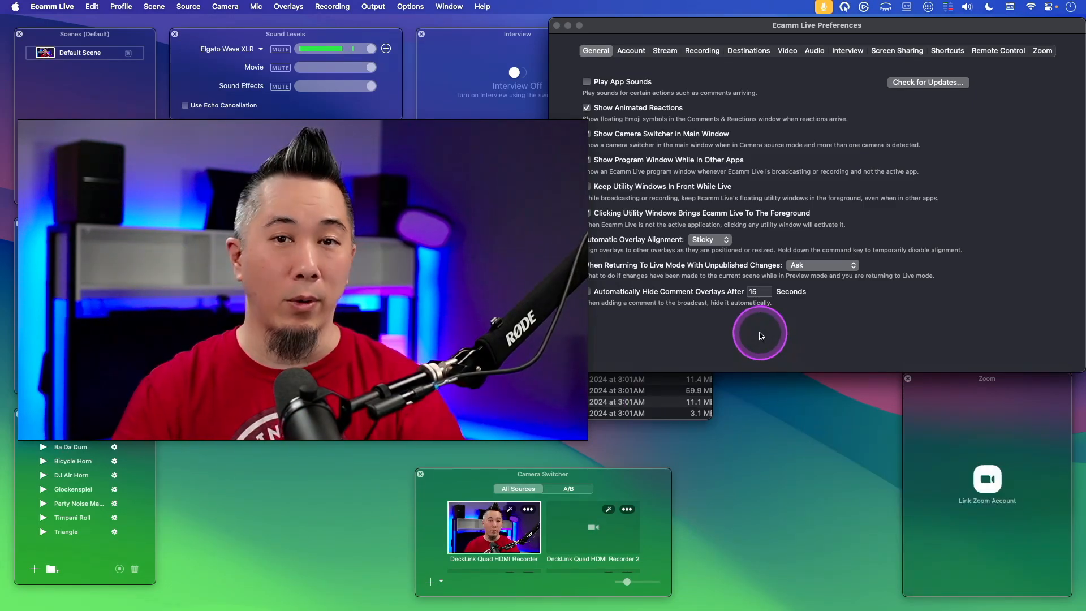
pyautogui.click(761, 335)
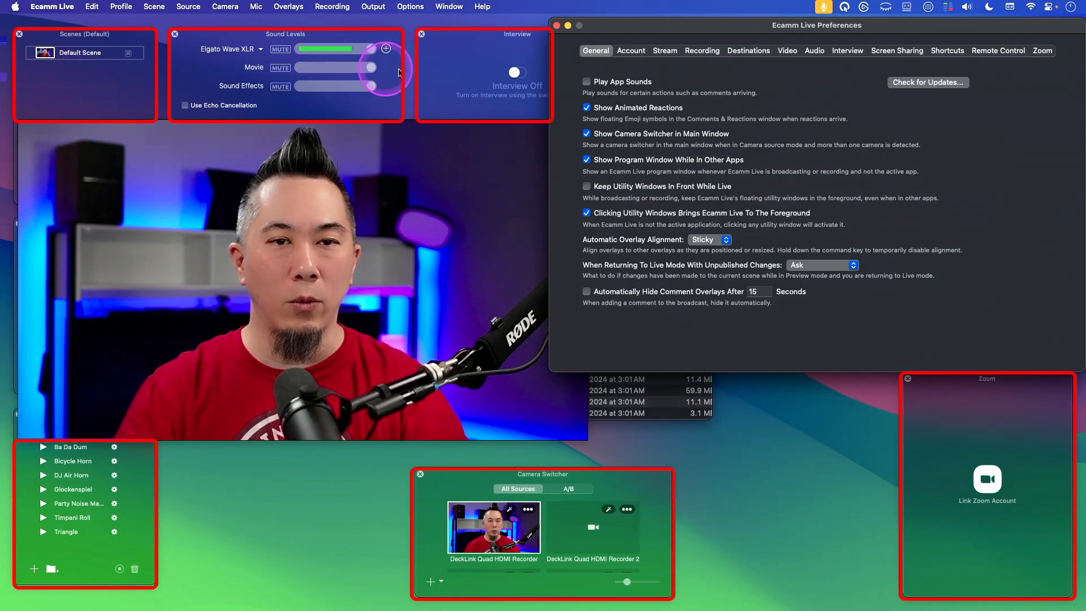
# - Move the Preferences window aside to view the utility windows behind it, and put it back beside the video window
pyautogui.click(571, 47)
pyautogui.moveTo(666, 27); pyautogui.dragTo(629, 293)
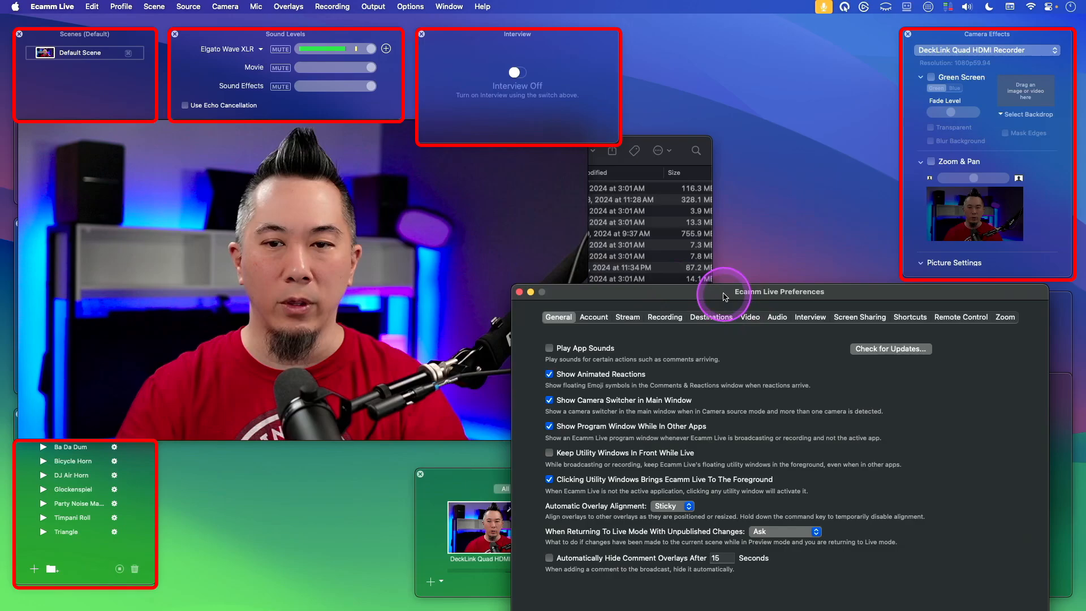
pyautogui.moveTo(721, 293); pyautogui.dragTo(748, 29)
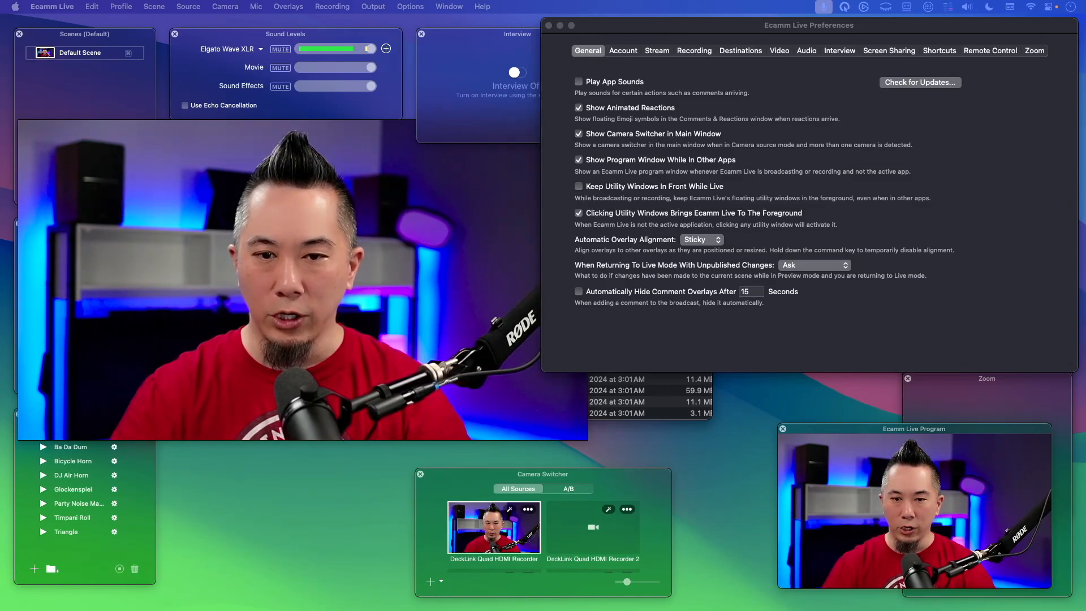
# - Open a Brave browser window over the Ecamm Live windows and bring Ecamm Live to the foreground through its Scenes utility window
pyautogui.moveTo(317, 610); pyautogui.dragTo(655, 209)
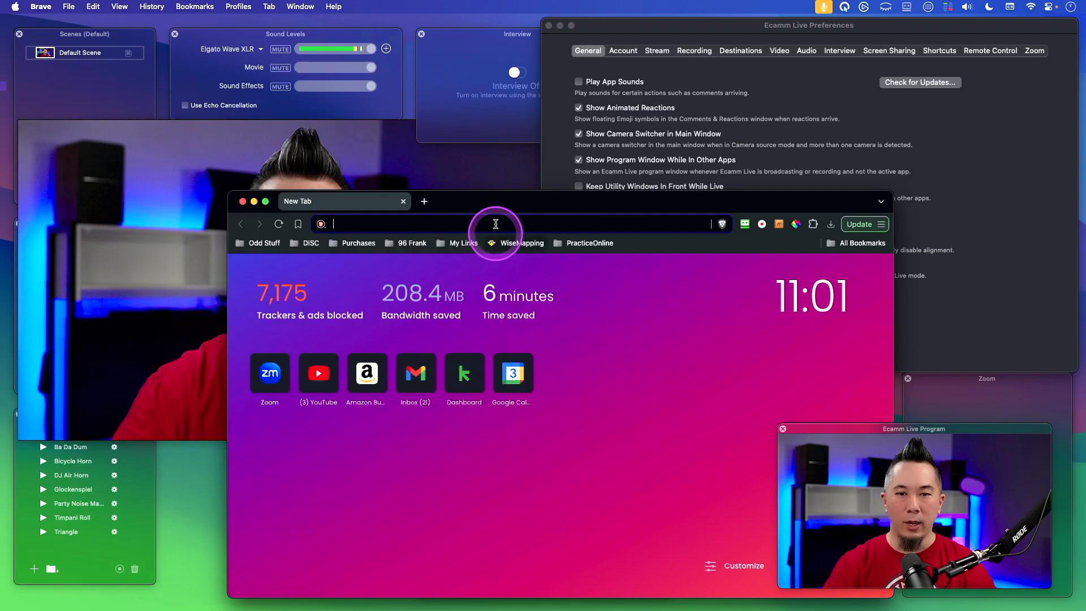
pyautogui.moveTo(496, 199); pyautogui.dragTo(496, 78)
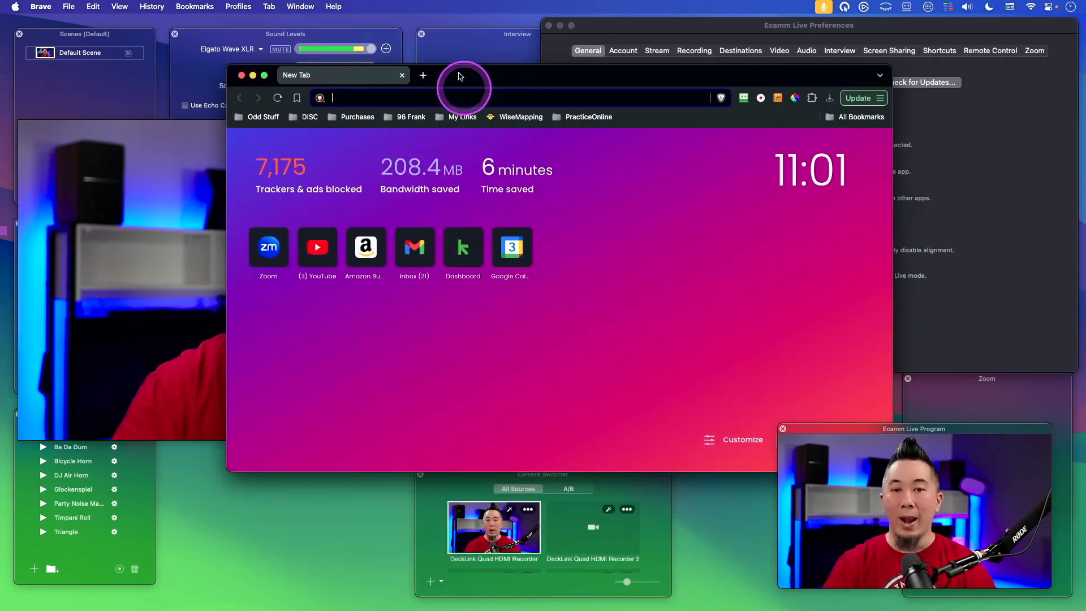
pyautogui.click(676, 31)
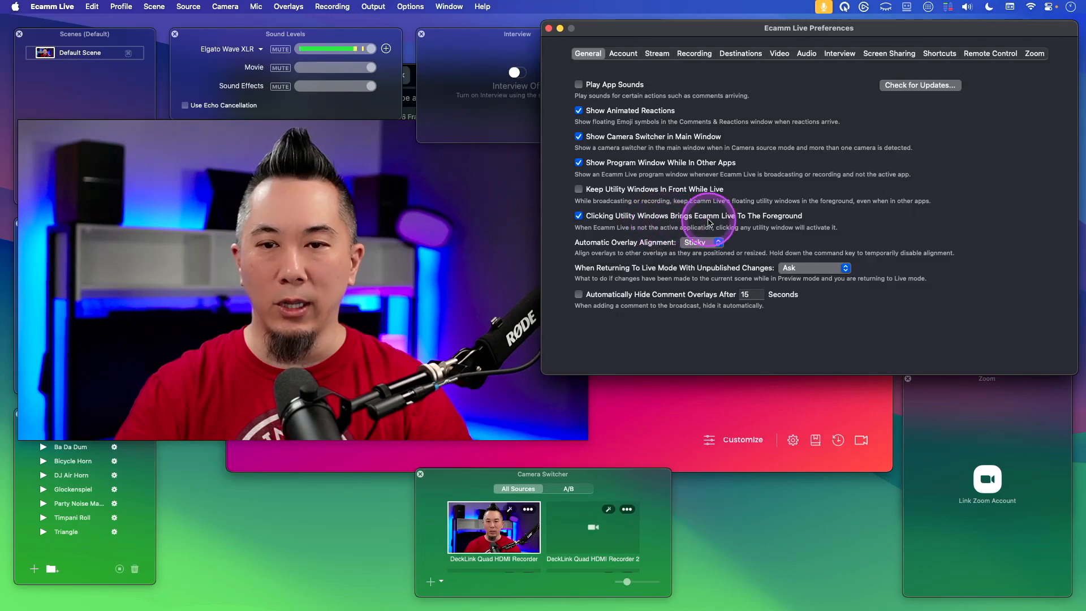
pyautogui.click(653, 425)
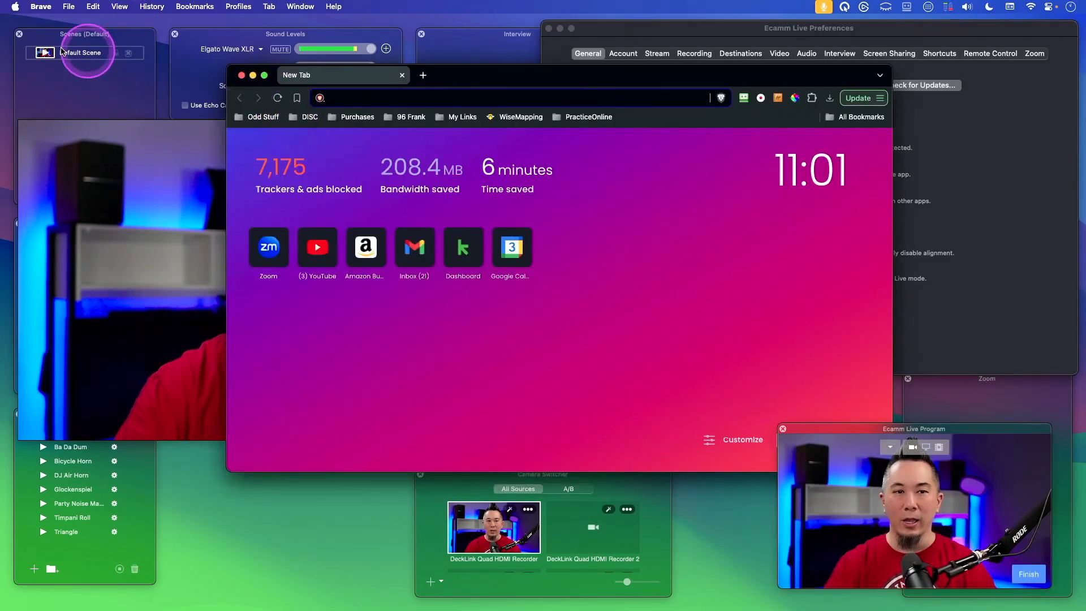
pyautogui.click(97, 80)
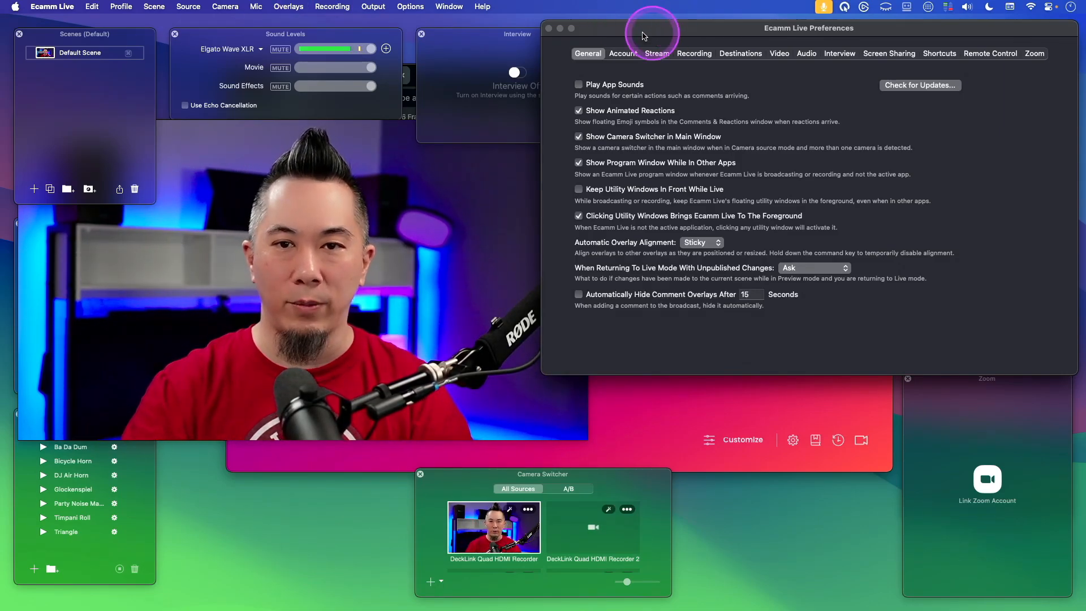
pyautogui.moveTo(643, 34); pyautogui.dragTo(667, 30)
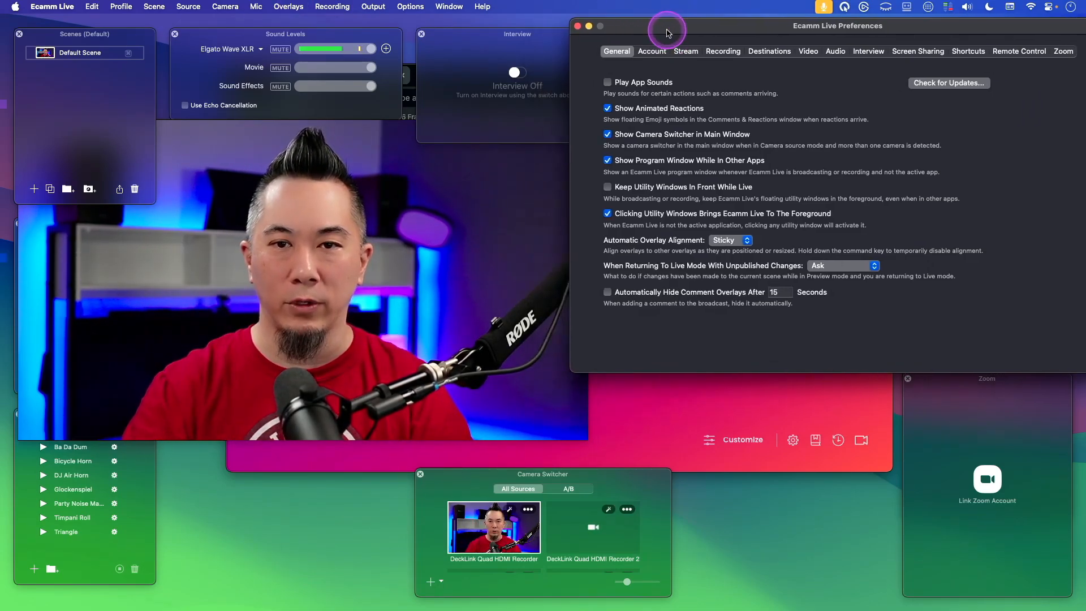
# - Turn off Clicking Utility Windows Brings Ecamm Live To The Foreground and quit Ecamm Live immediately to apply it
pyautogui.click(607, 215)
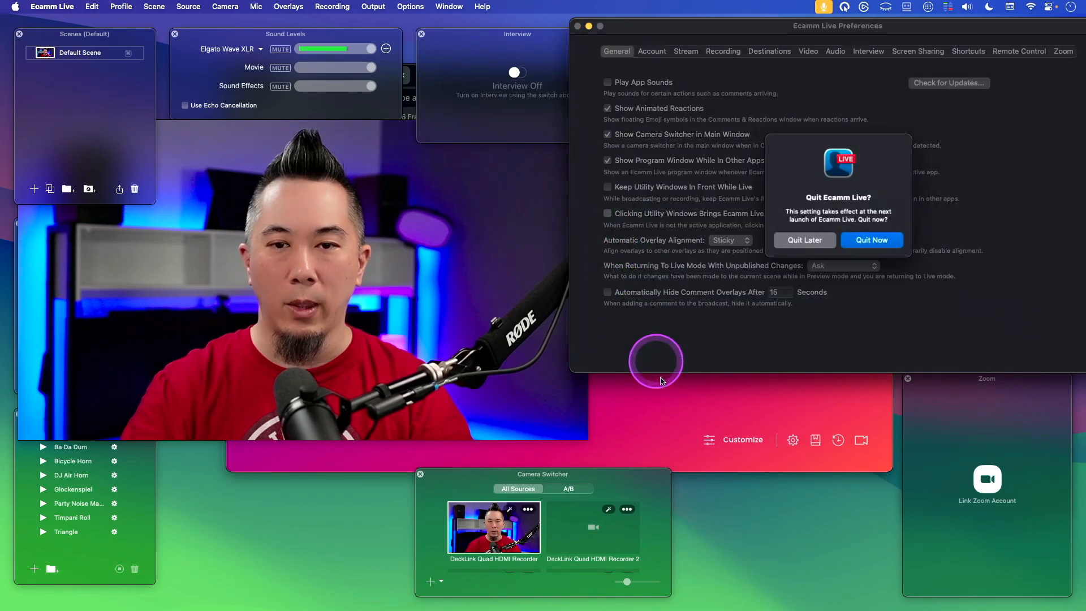
pyautogui.click(876, 242)
# - Bring the Sound Levels utility window over the Brave browser window and switch to Ecamm Live through its main video window
pyautogui.click(339, 325)
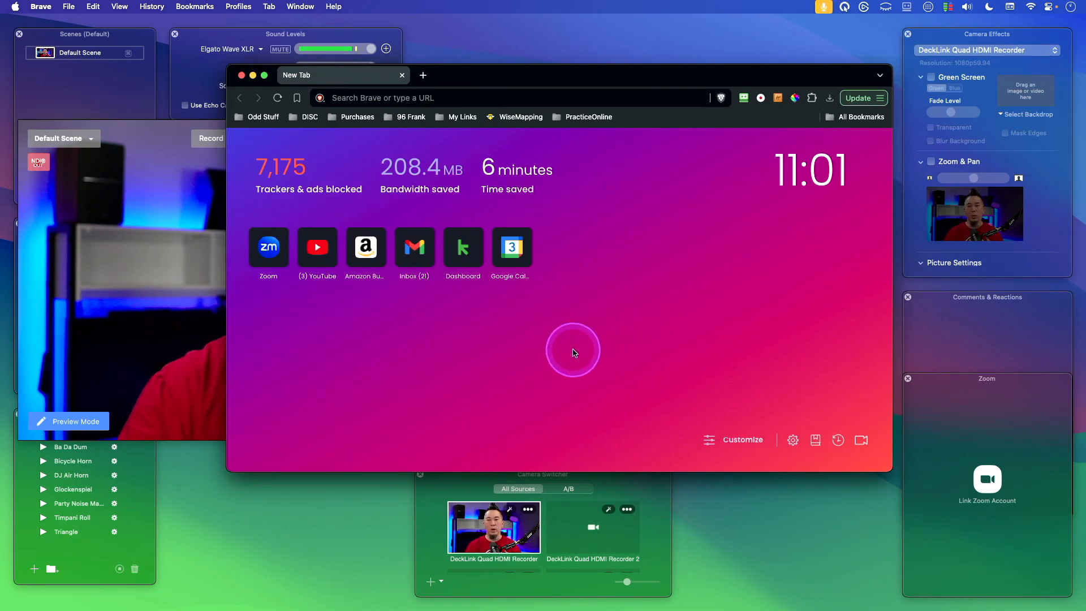
pyautogui.click(194, 75)
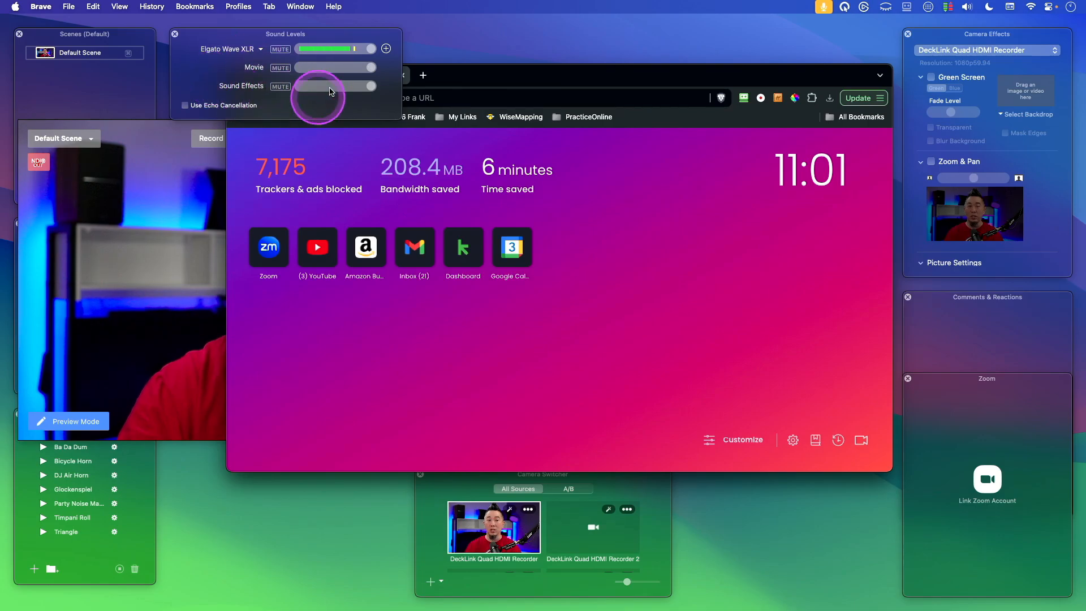
pyautogui.click(171, 216)
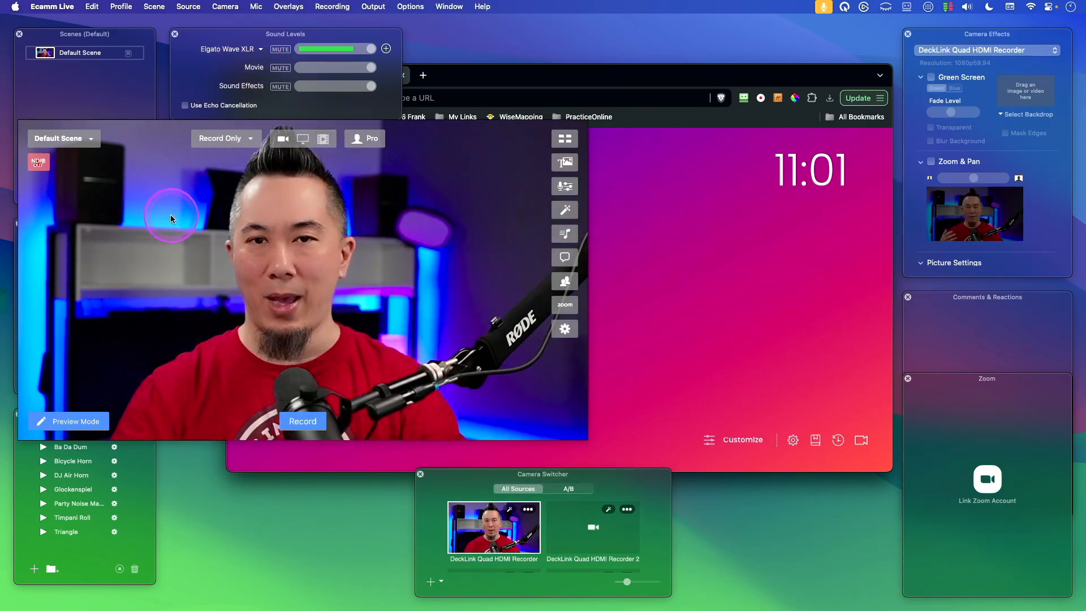
# - Open the Preferences, turn on Clicking Utility Windows Brings Ecamm Live To The Foreground, and postpone quitting the app
pyautogui.click(51, 7)
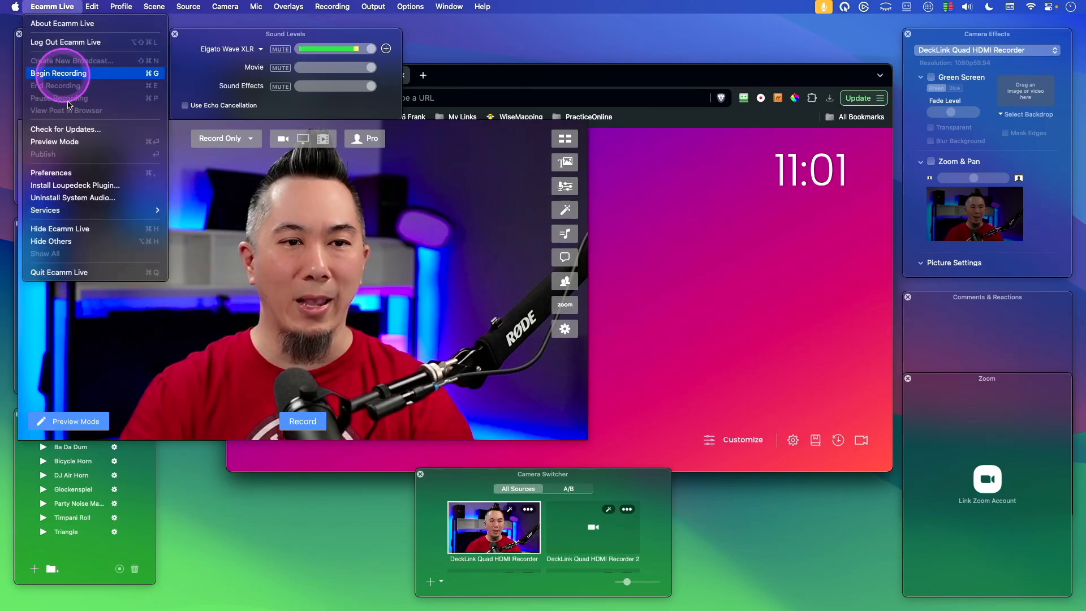
pyautogui.click(89, 172)
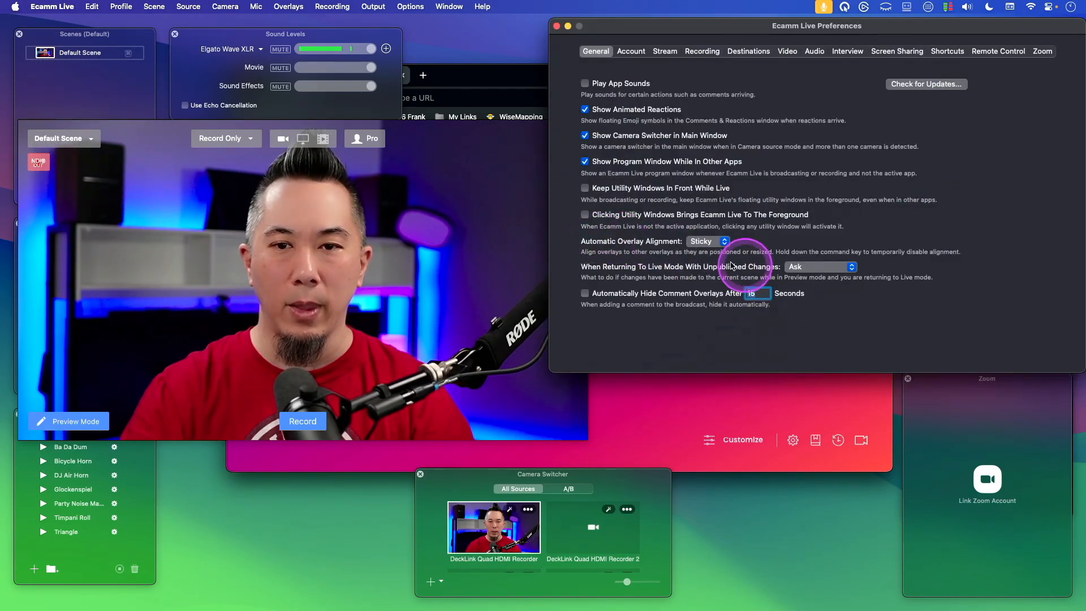
pyautogui.click(637, 220)
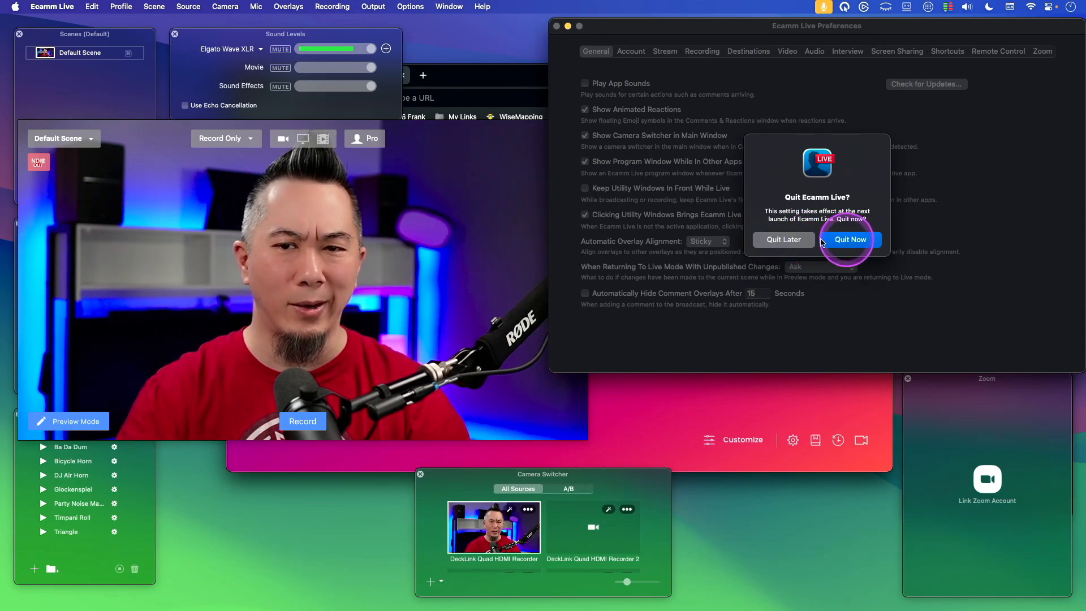
pyautogui.click(789, 242)
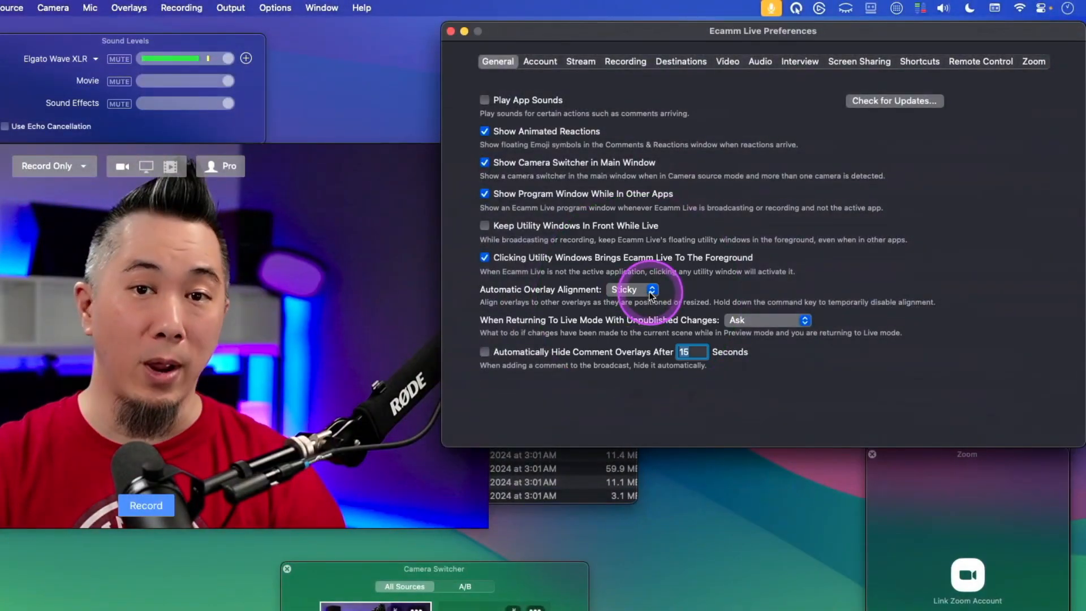
# - Set Automatic Overlay Alignment to None and add a dynamic text overlay reading SAMPLE
pyautogui.click(651, 295)
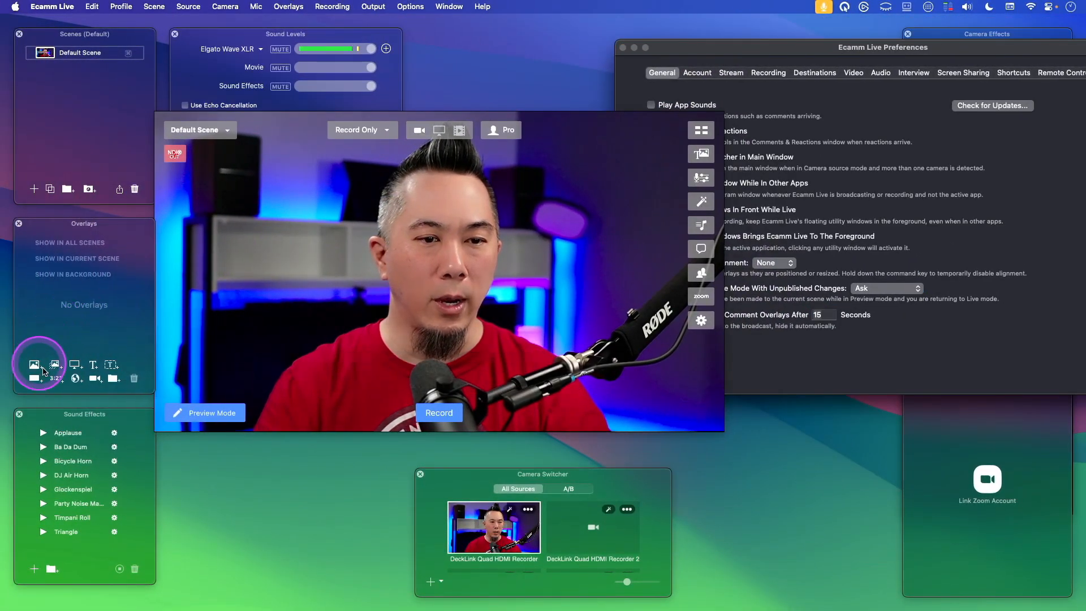
pyautogui.click(93, 368)
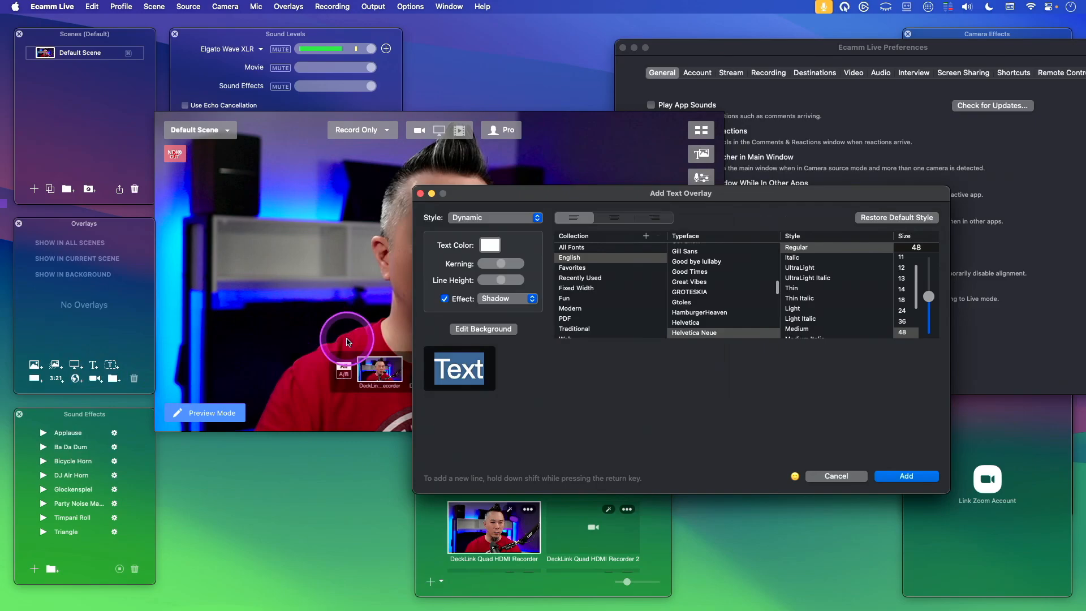
pyautogui.write('SAMPLE')
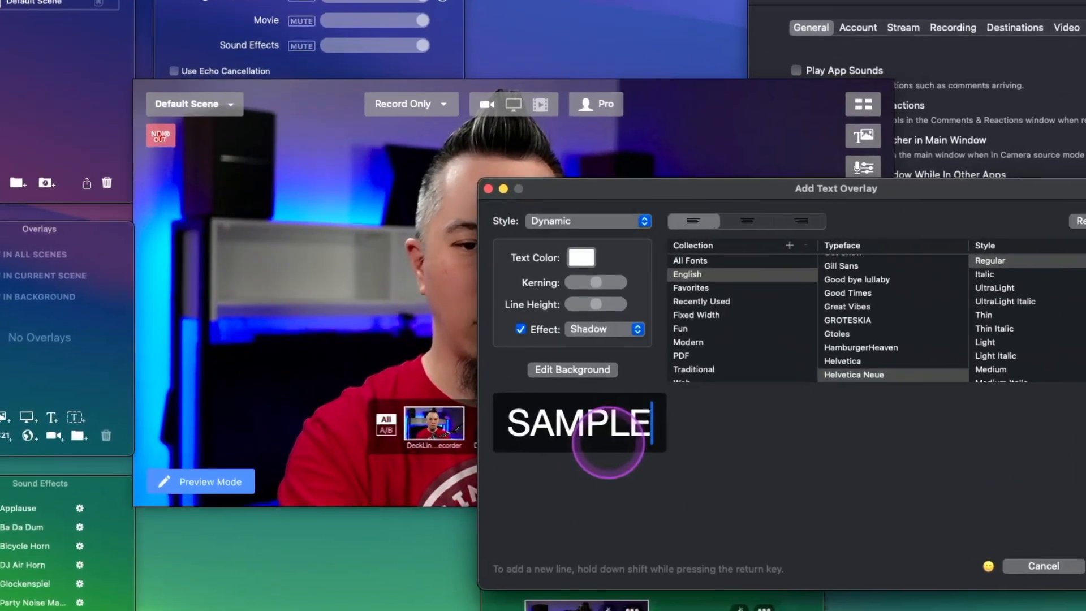
pyautogui.press('Return')
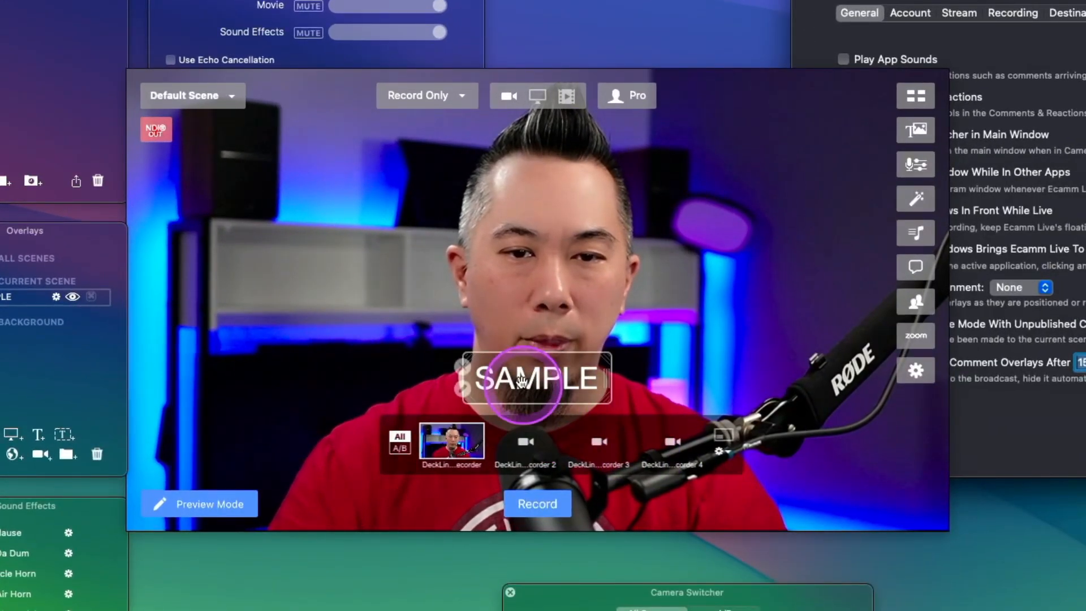
# - Move the SAMPLE overlay freely around the video, place it beside the presenter's head, and duplicate it just below
pyautogui.moveTo(519, 378); pyautogui.dragTo(938, 90)
pyautogui.moveTo(755, 315); pyautogui.dragTo(306, 226)
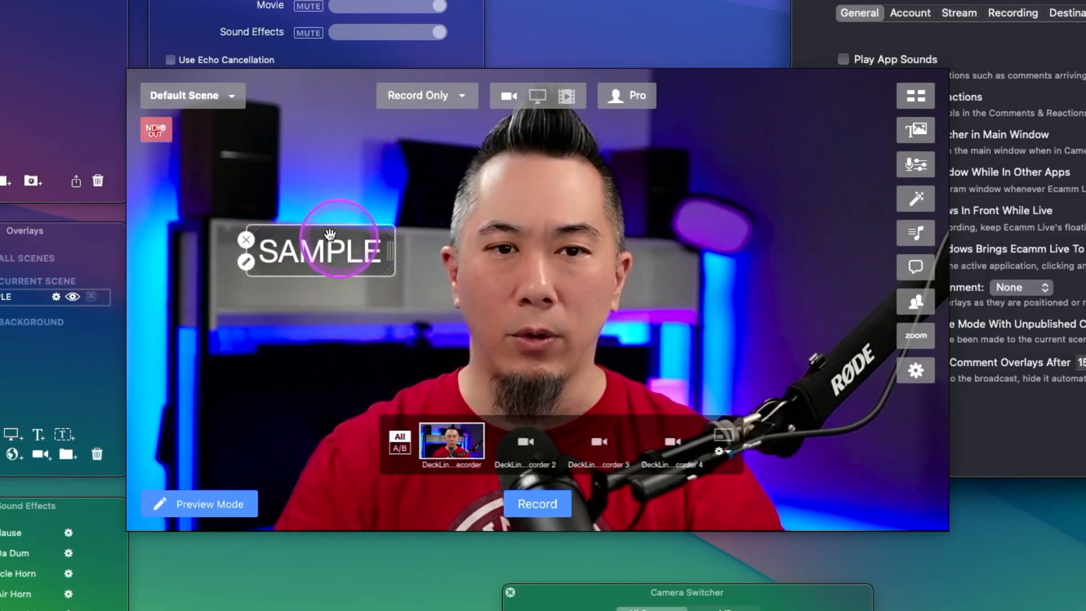
pyautogui.moveTo(326, 252); pyautogui.dragTo(424, 331)
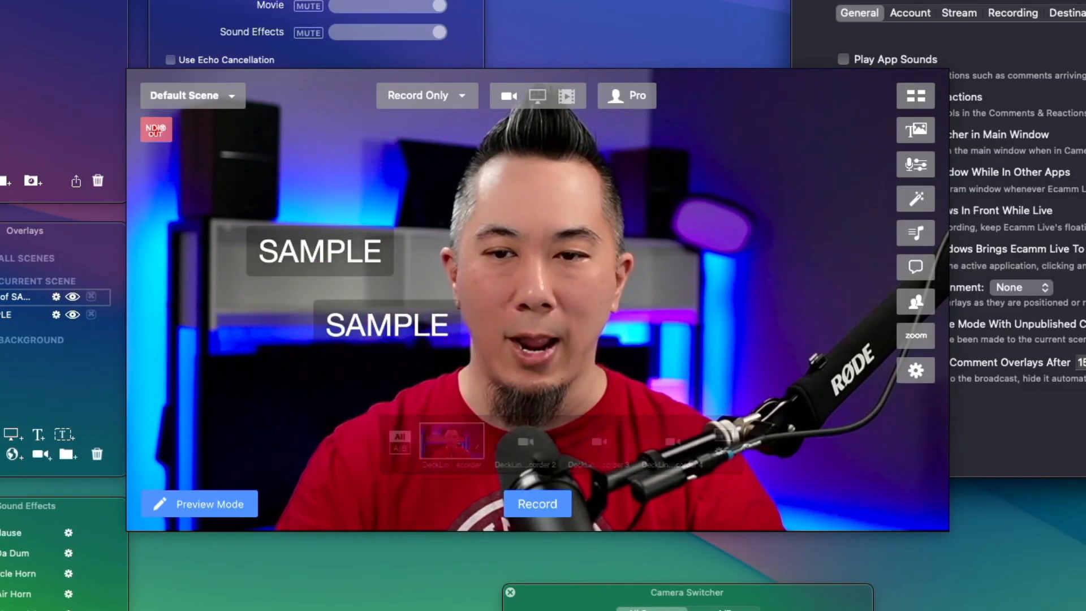
# - Set Automatic Overlay Alignment to Sticky and align the duplicate SAMPLE overlay first beside, and finally directly beneath, the original
pyautogui.click(1010, 281)
pyautogui.click(1024, 288)
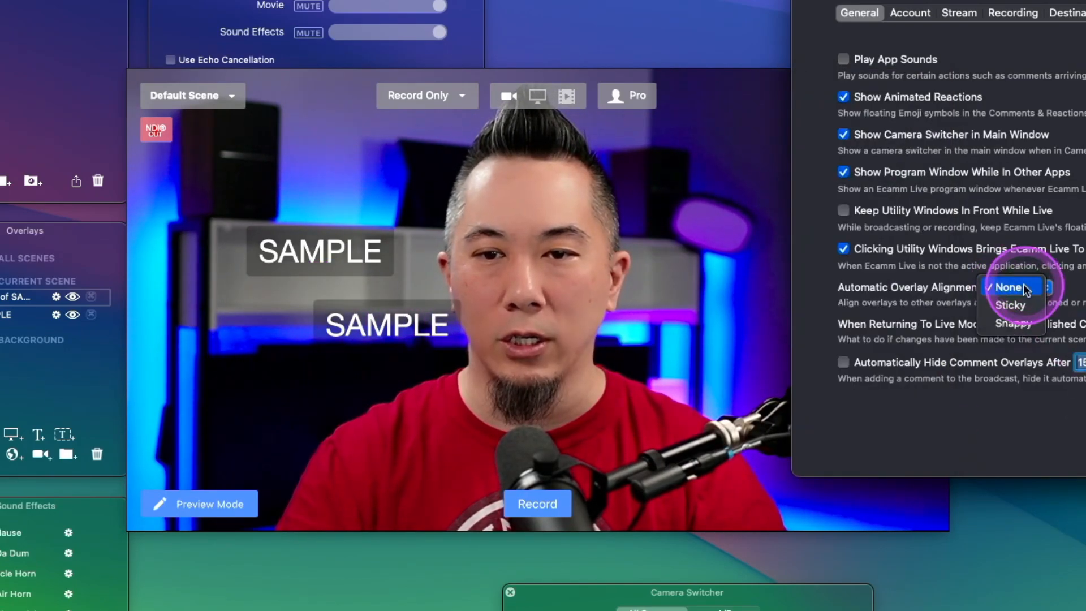
pyautogui.click(1024, 309)
pyautogui.click(392, 321)
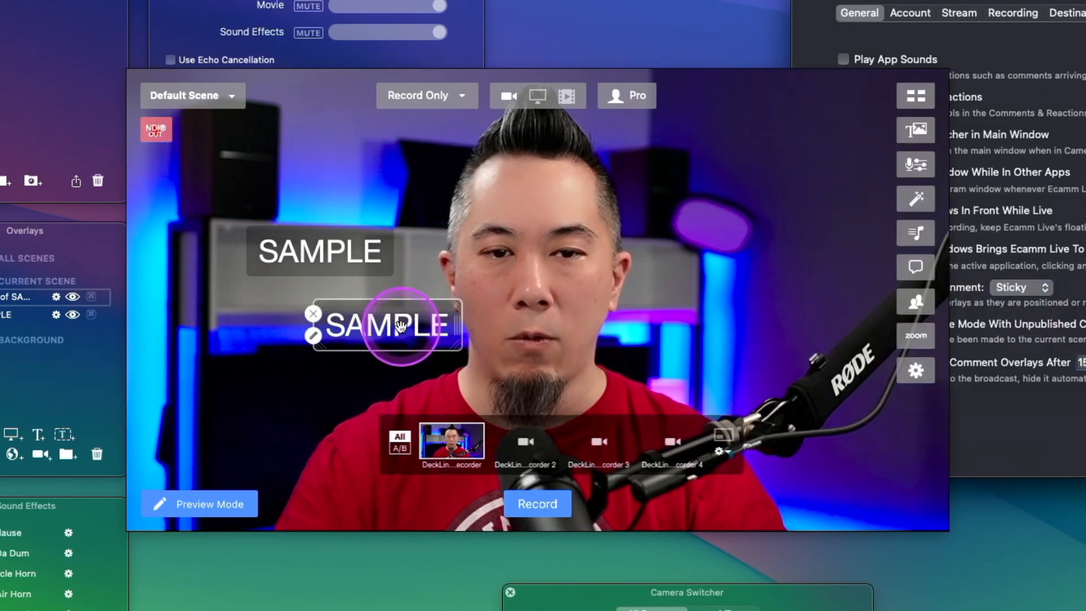
pyautogui.moveTo(392, 322); pyautogui.dragTo(521, 259)
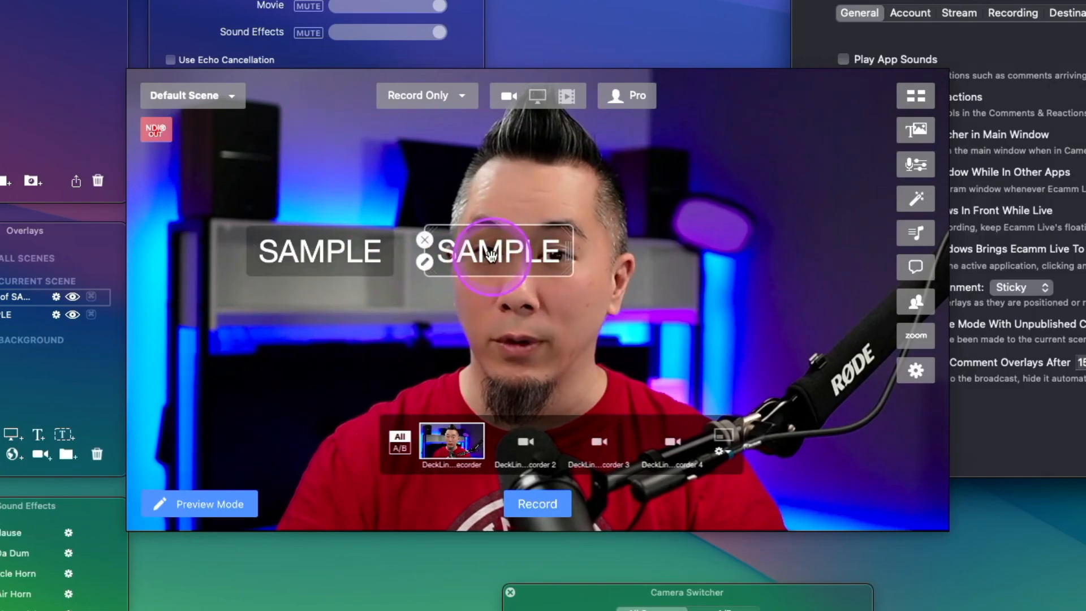
pyautogui.moveTo(478, 258); pyautogui.dragTo(309, 329)
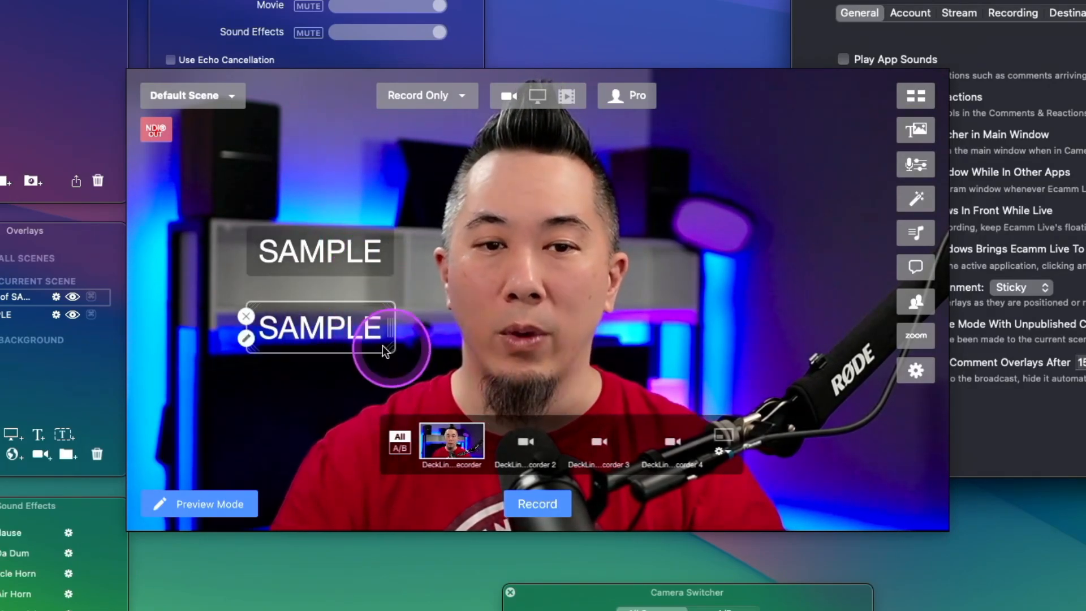
pyautogui.moveTo(331, 328)
pyautogui.mouseDown()
pyautogui.moveTo(310, 358)
pyautogui.moveTo(221, 360)
pyautogui.moveTo(223, 502)
pyautogui.moveTo(870, 488)
pyautogui.moveTo(866, 112)
pyautogui.moveTo(791, 112)
pyautogui.moveTo(548, 240)
pyautogui.moveTo(317, 304)
pyautogui.moveTo(336, 315)
pyautogui.mouseUp()
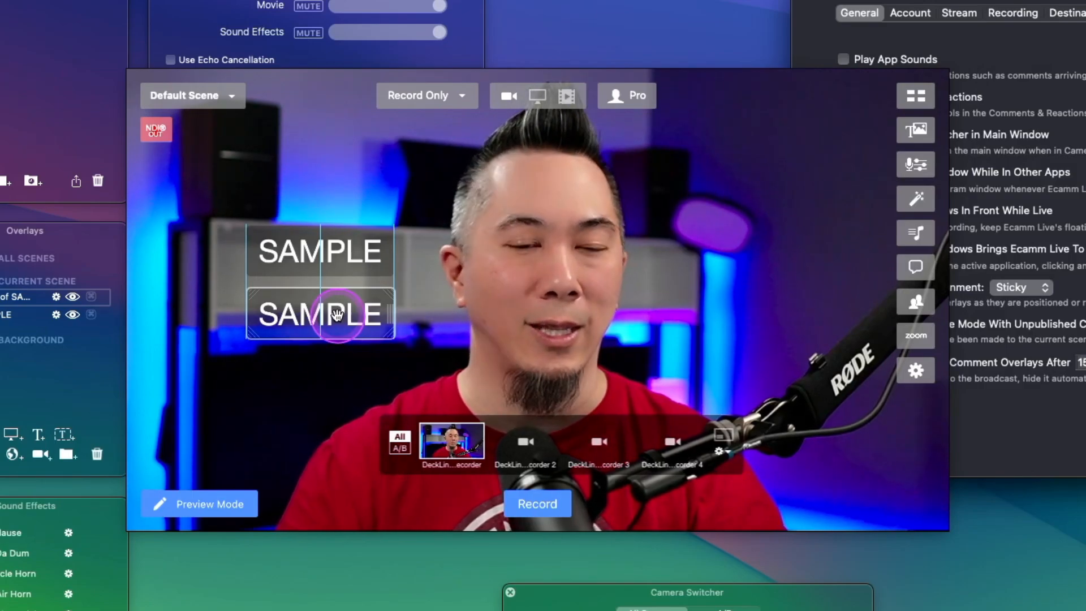
# - Set Automatic Overlay Alignment to Snappy and reposition the duplicate SAMPLE overlay beneath the original
pyautogui.moveTo(338, 314); pyautogui.dragTo(444, 323)
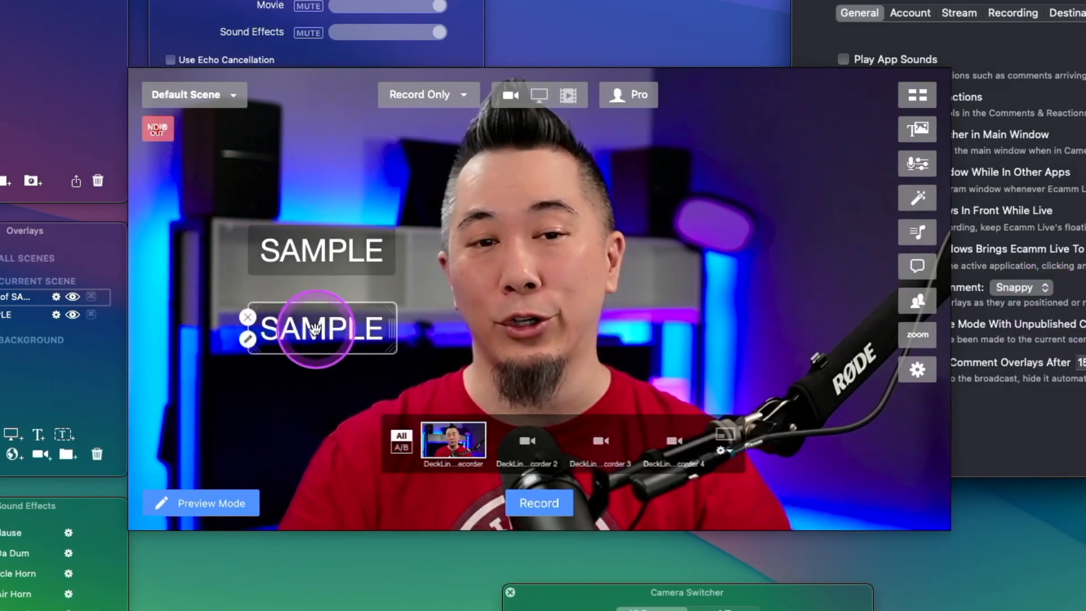
pyautogui.moveTo(317, 329)
pyautogui.mouseDown()
pyautogui.moveTo(372, 329)
pyautogui.moveTo(478, 302)
pyautogui.moveTo(506, 251)
pyautogui.moveTo(438, 357)
pyautogui.moveTo(408, 331)
pyautogui.moveTo(532, 288)
pyautogui.moveTo(503, 268)
pyautogui.moveTo(316, 326)
pyautogui.mouseUp()
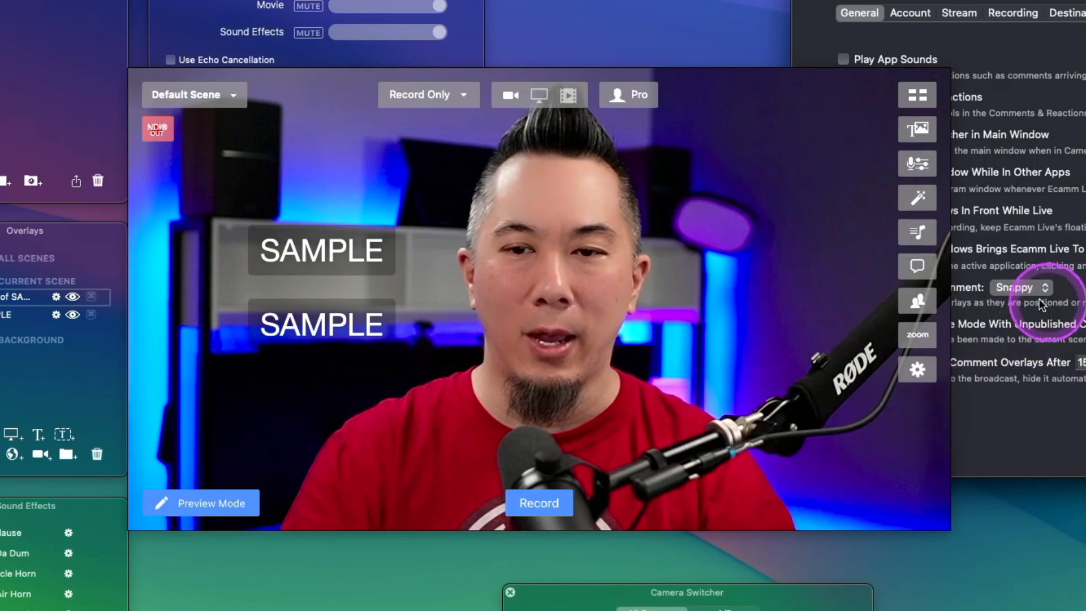
# - Set Automatic Overlay Alignment back to Sticky and reposition the SAMPLE overlays on the video using the alignment guides
pyautogui.click(1014, 284)
pyautogui.click(1024, 269)
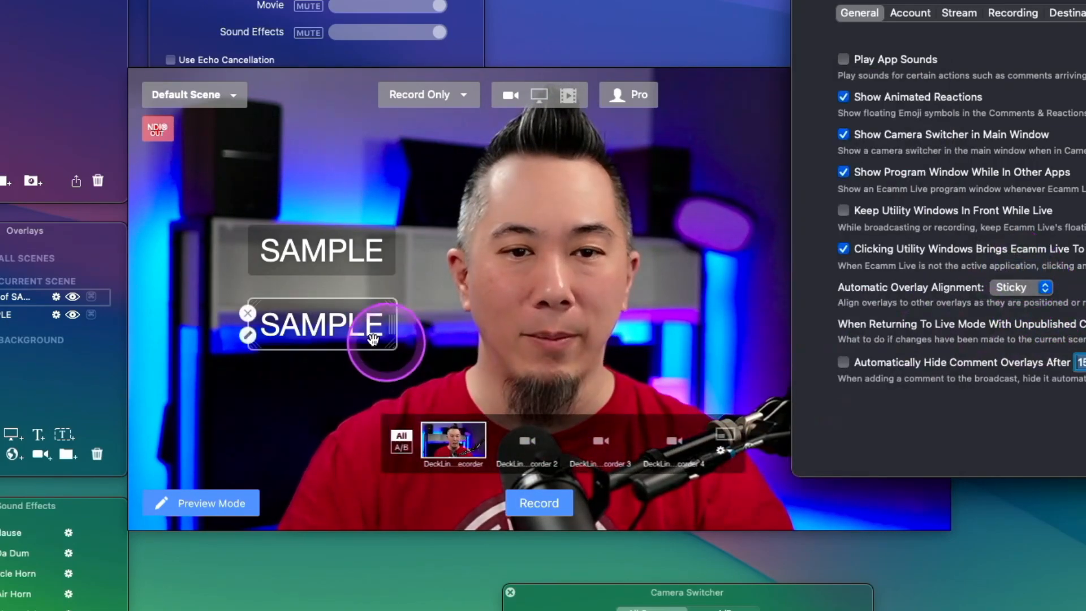
pyautogui.moveTo(374, 339); pyautogui.dragTo(349, 316)
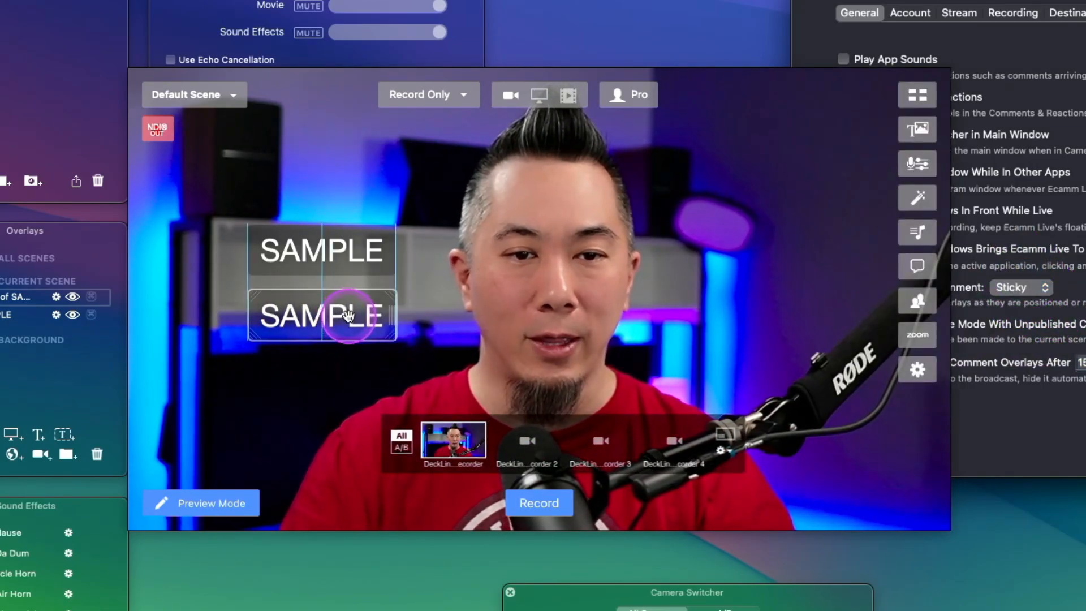
pyautogui.moveTo(351, 245); pyautogui.dragTo(735, 214)
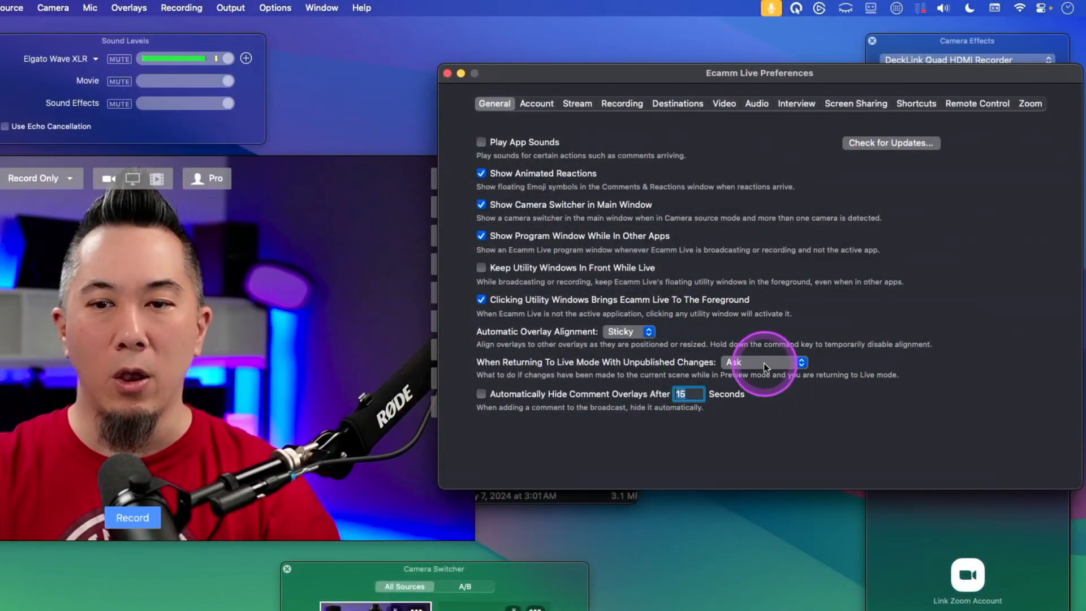
# - Examine the choices for When Returning To Live Mode With Unpublished Changes and keep Ask selected
pyautogui.click(765, 363)
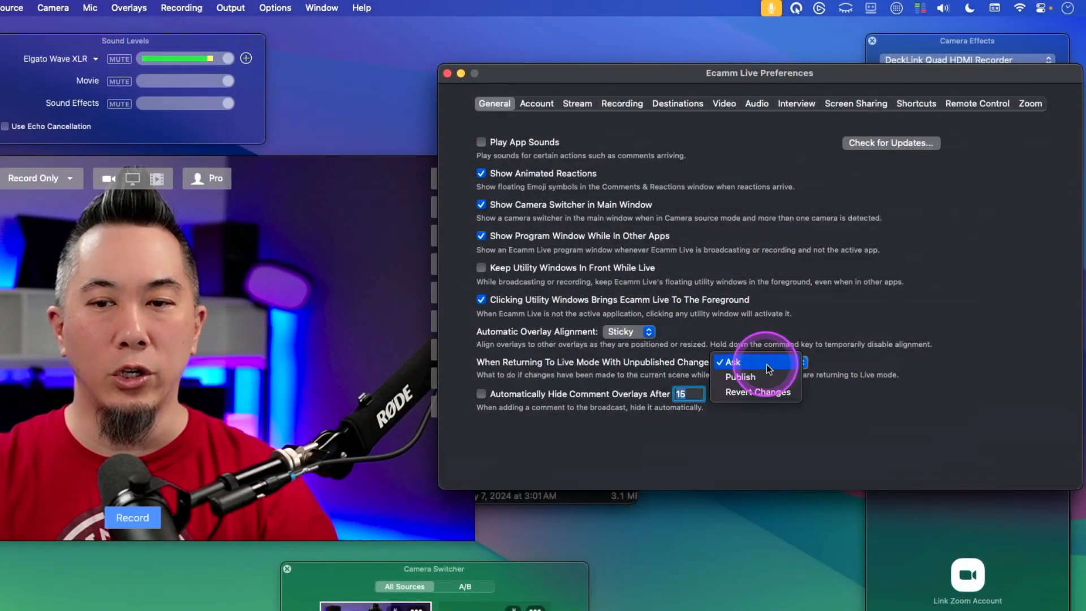
pyautogui.click(801, 435)
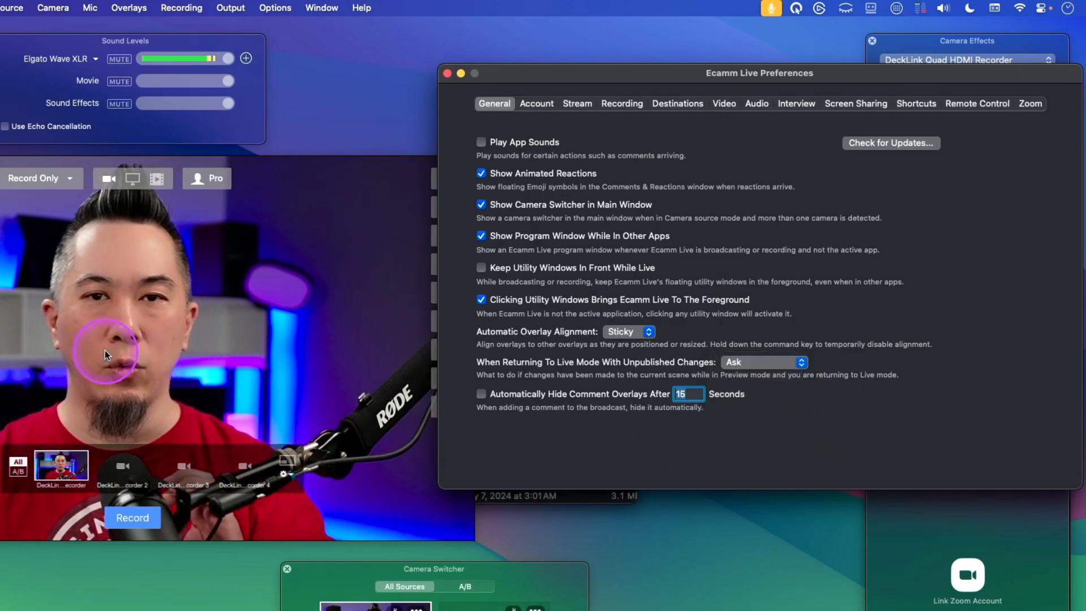
# - Move the main video window off the Overlays window and place the floating Ecamm Live Program window below the Preferences
pyautogui.click(77, 325)
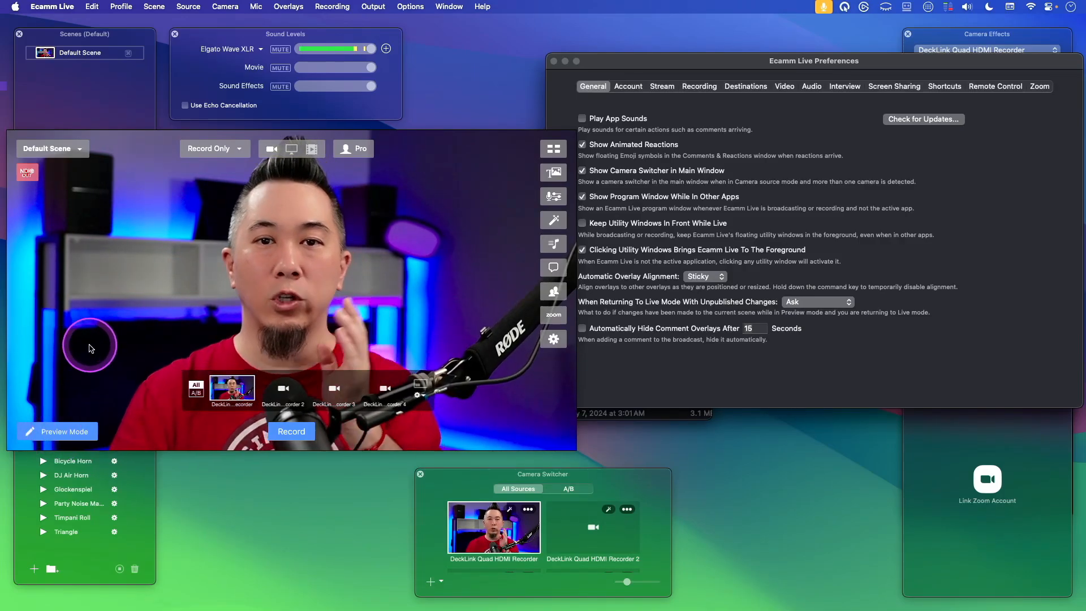
pyautogui.moveTo(141, 275); pyautogui.dragTo(337, 250)
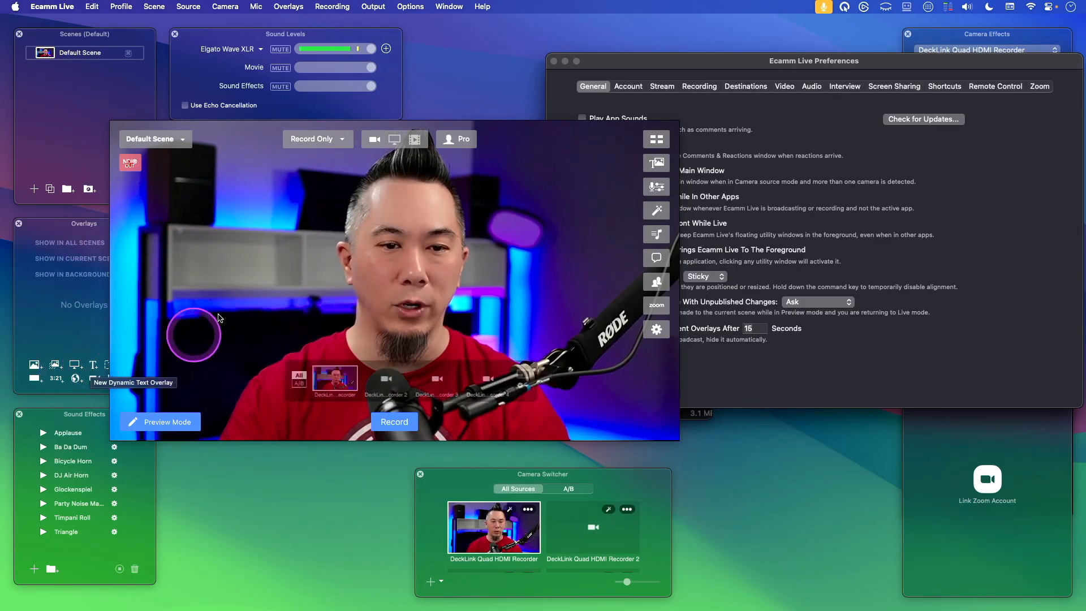
pyautogui.click(167, 425)
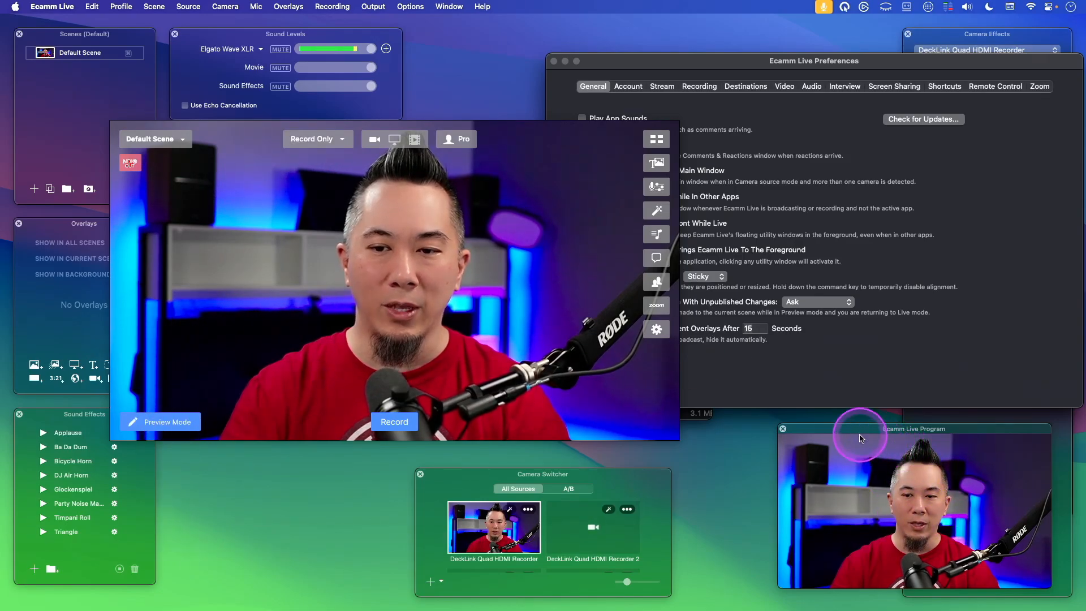
pyautogui.moveTo(860, 438); pyautogui.dragTo(838, 419)
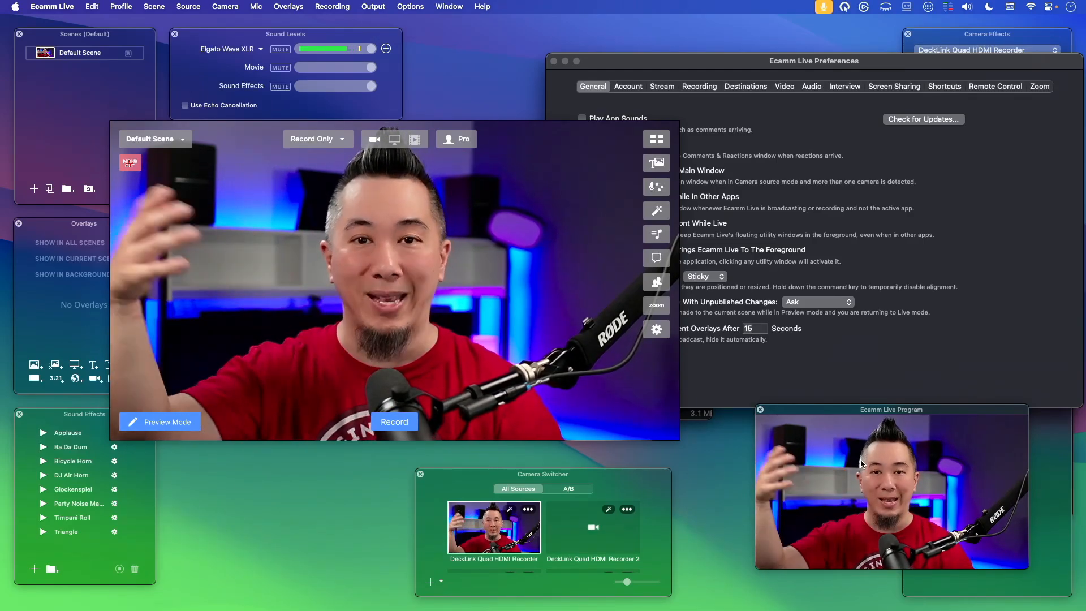
# - Add a new dynamic text overlay reading SAMPLE and move it beside the presenter's head in the video
pyautogui.click(94, 365)
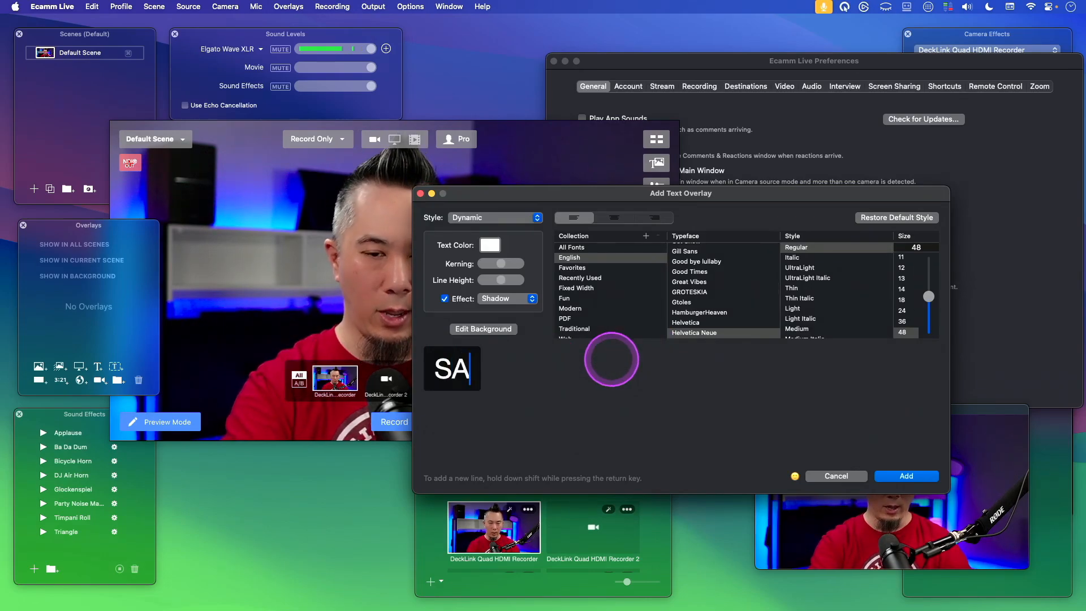
pyautogui.write('SAMPLE')
pyautogui.press('Return')
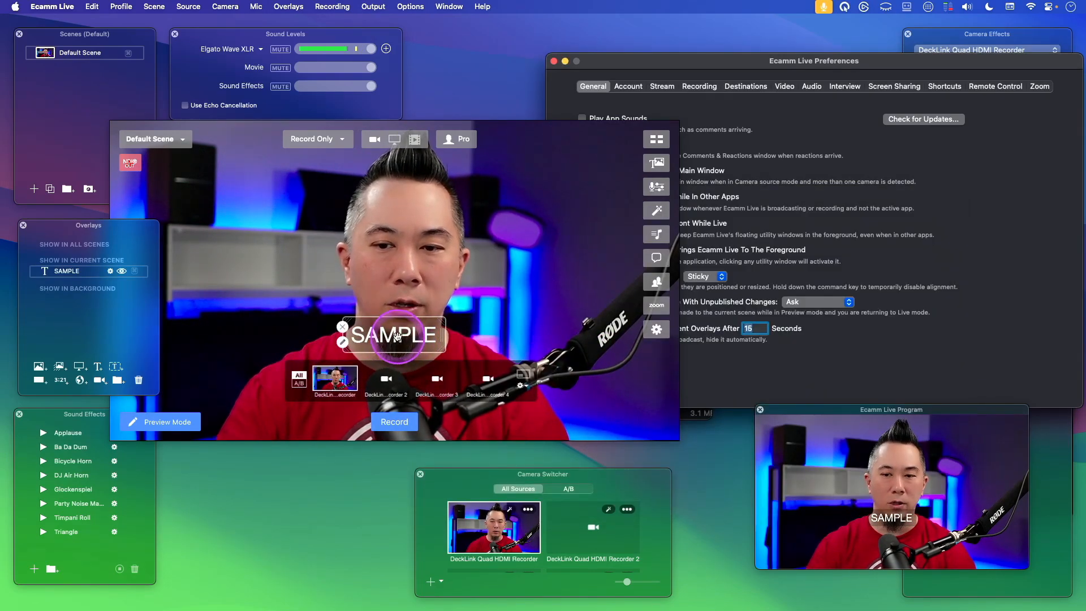
pyautogui.moveTo(398, 337); pyautogui.dragTo(510, 245)
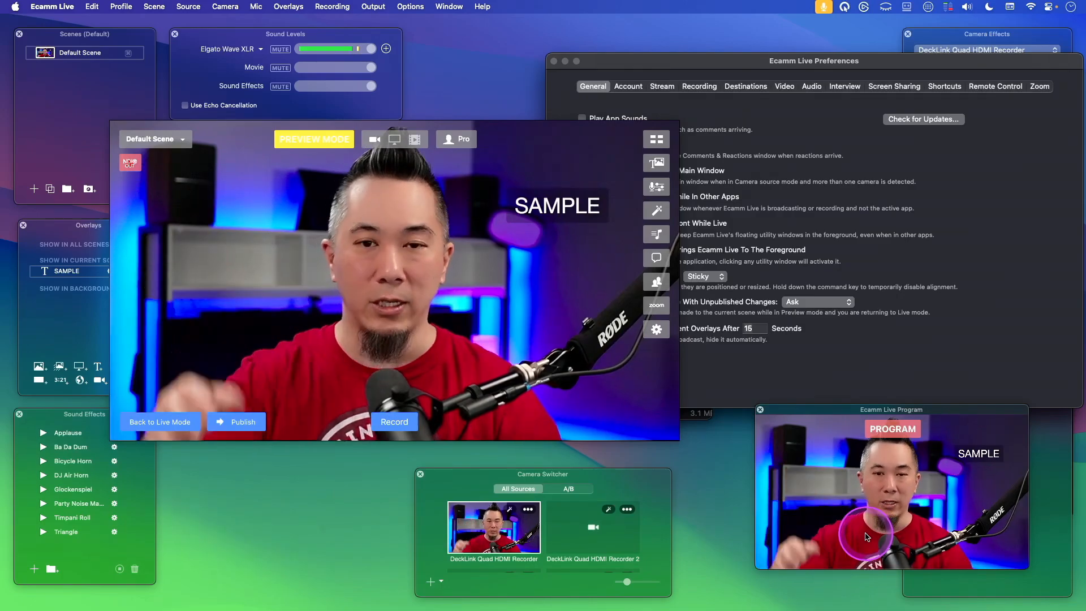
# - Replace the SAMPLE overlay text with the presenter's first name, place it in the video's lower-right corner and publish the change
pyautogui.click(507, 212)
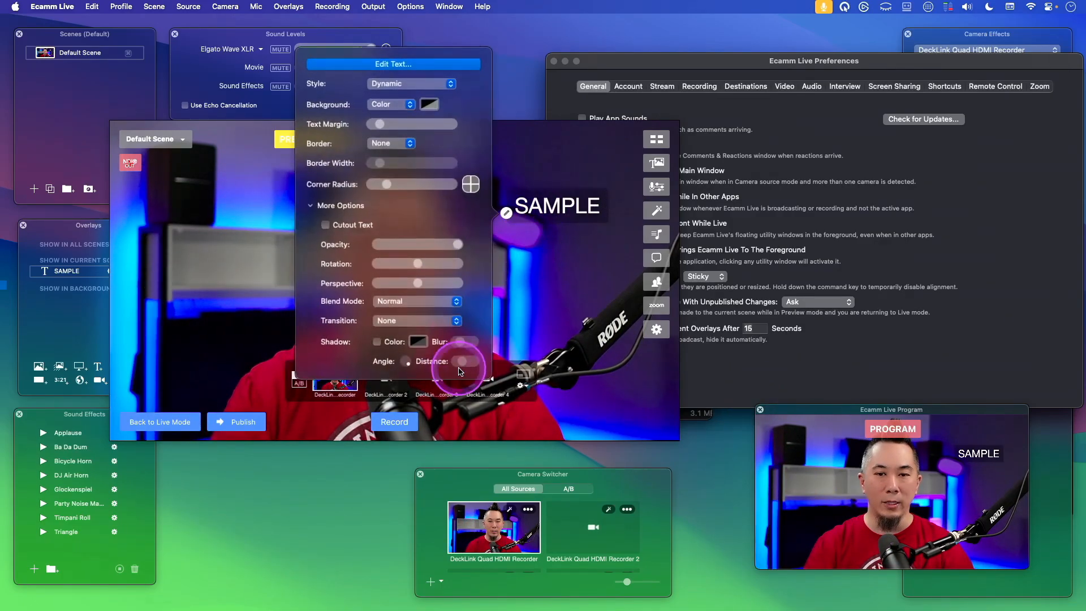
pyautogui.click(415, 66)
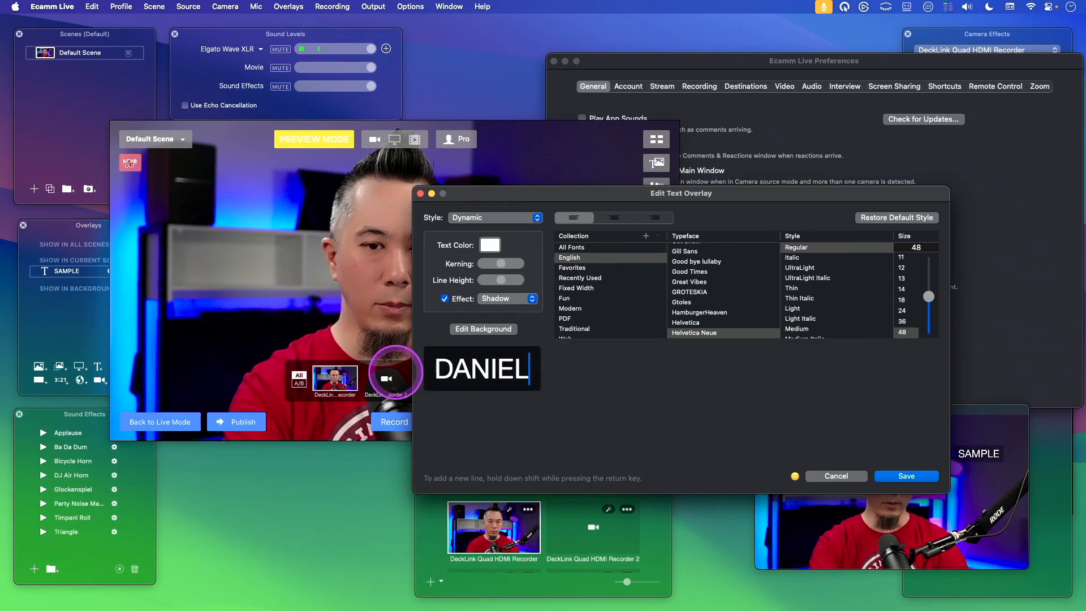
pyautogui.press('Return')
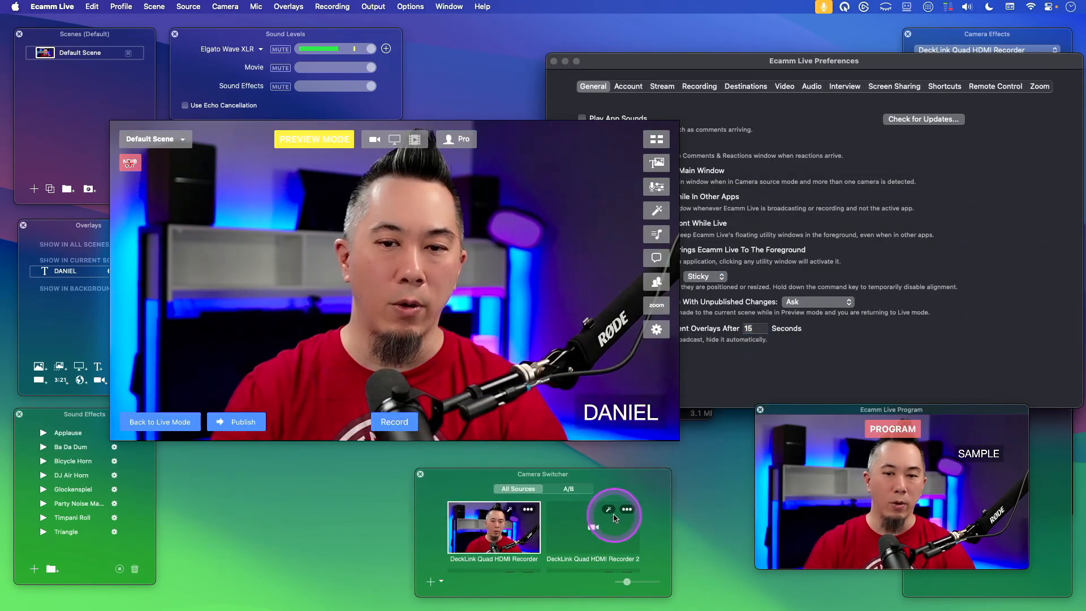
pyautogui.click(240, 422)
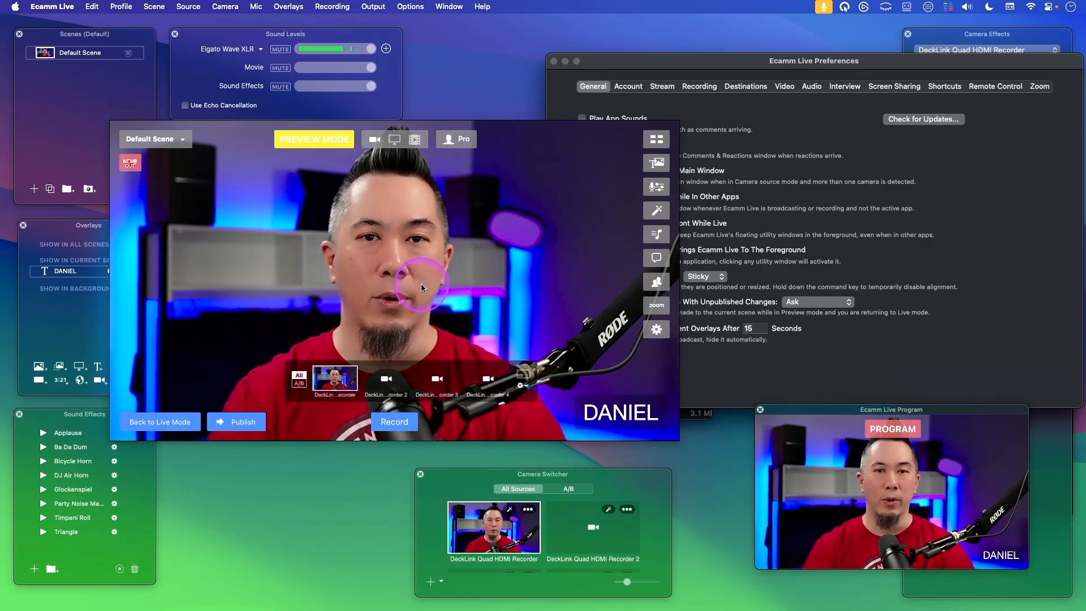
# - Review the choices for returning to Live Mode with unpublished changes, keep Ask, and bring the main video window forward
pyautogui.click(796, 353)
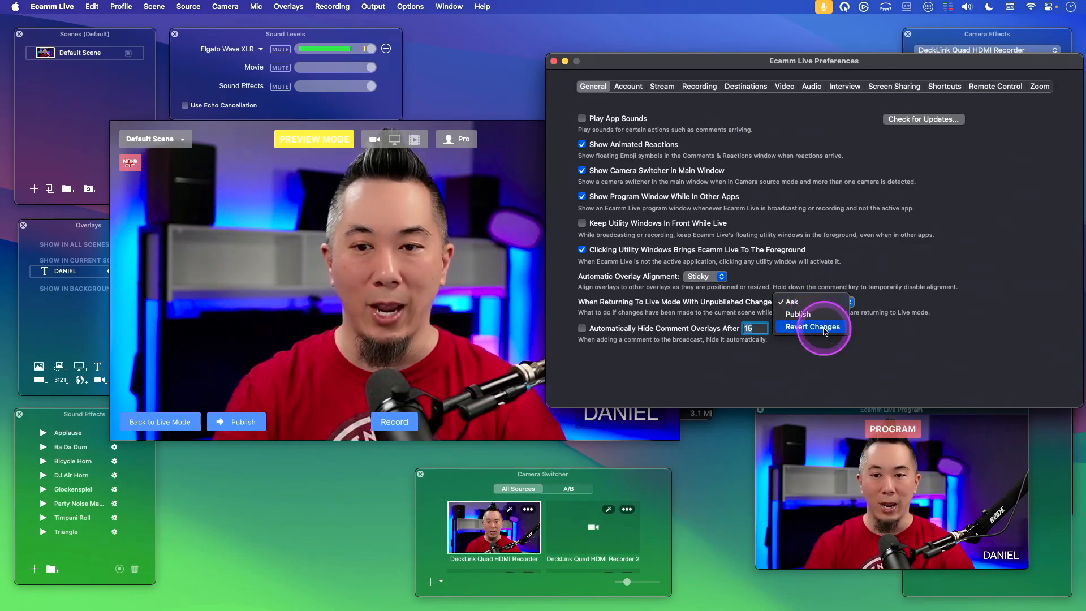
pyautogui.click(836, 357)
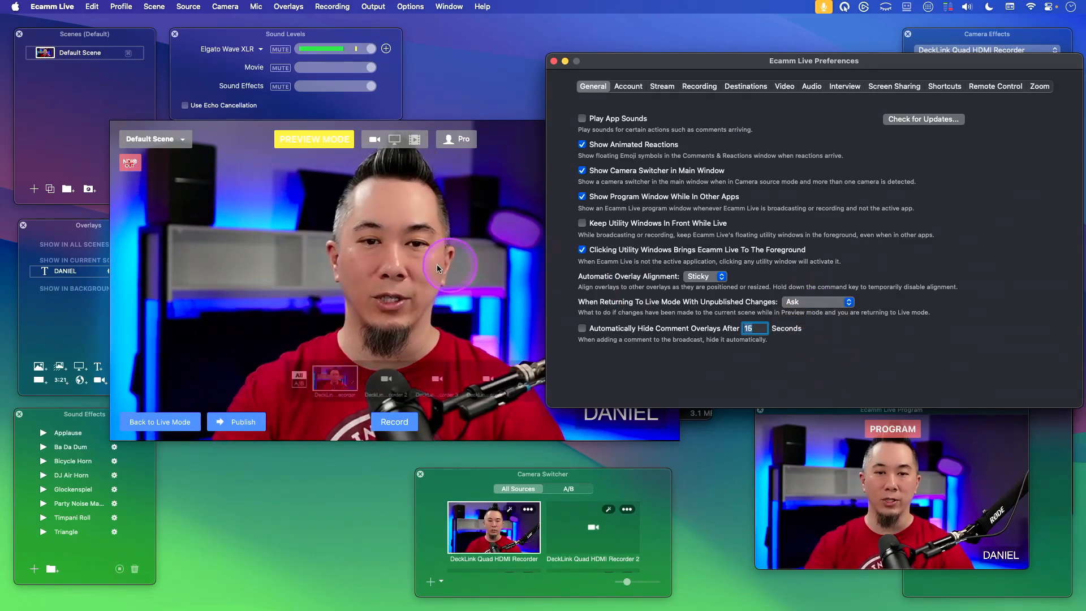
pyautogui.click(436, 269)
# - Move the name overlay to the video's upper-right corner and return to Live Mode, choosing to publish the unpublished changes
pyautogui.moveTo(618, 401); pyautogui.dragTo(620, 146)
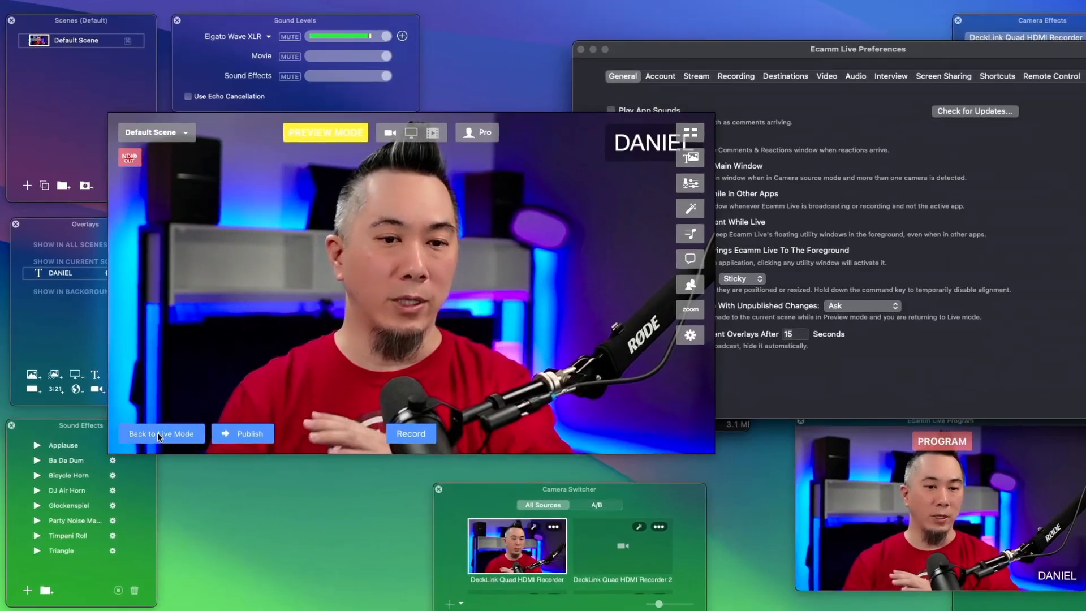
pyautogui.click(157, 422)
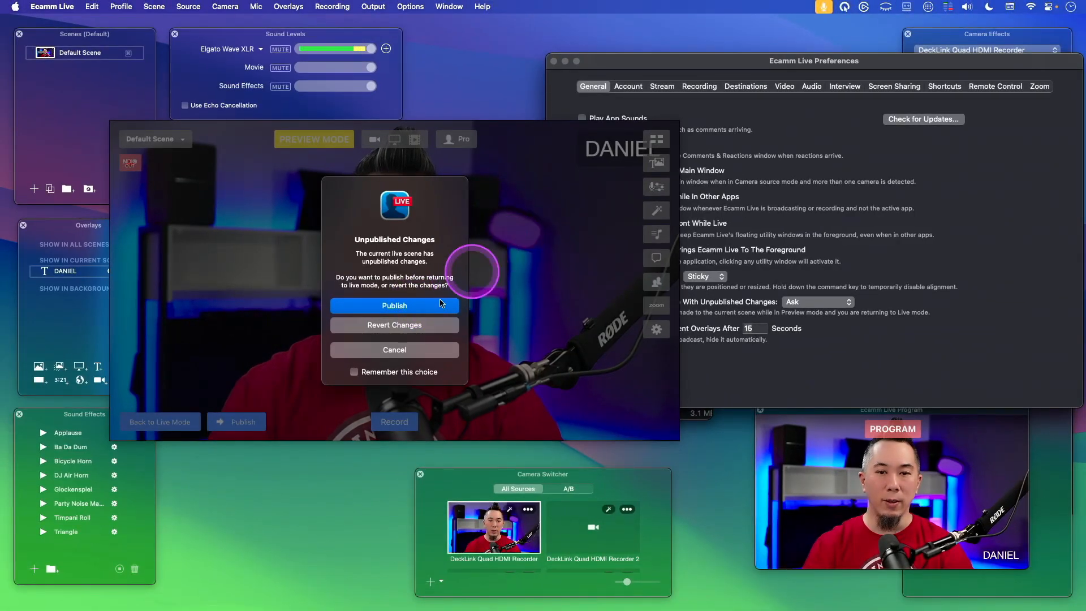
pyautogui.click(395, 306)
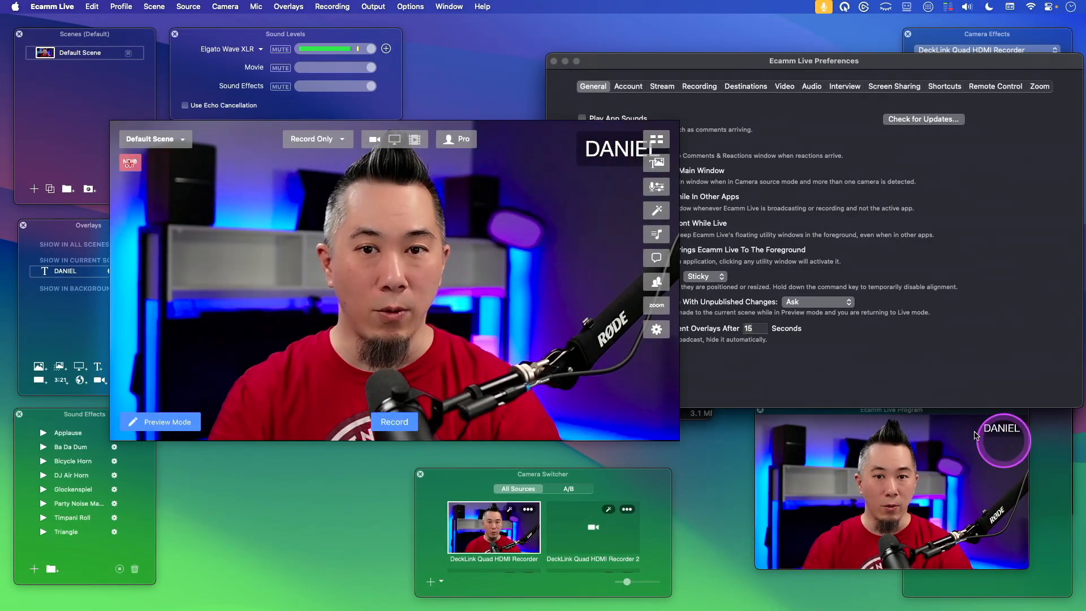
# - Move the name overlay back to the video's lower-right corner and enter Preview Mode
pyautogui.moveTo(591, 154); pyautogui.dragTo(594, 419)
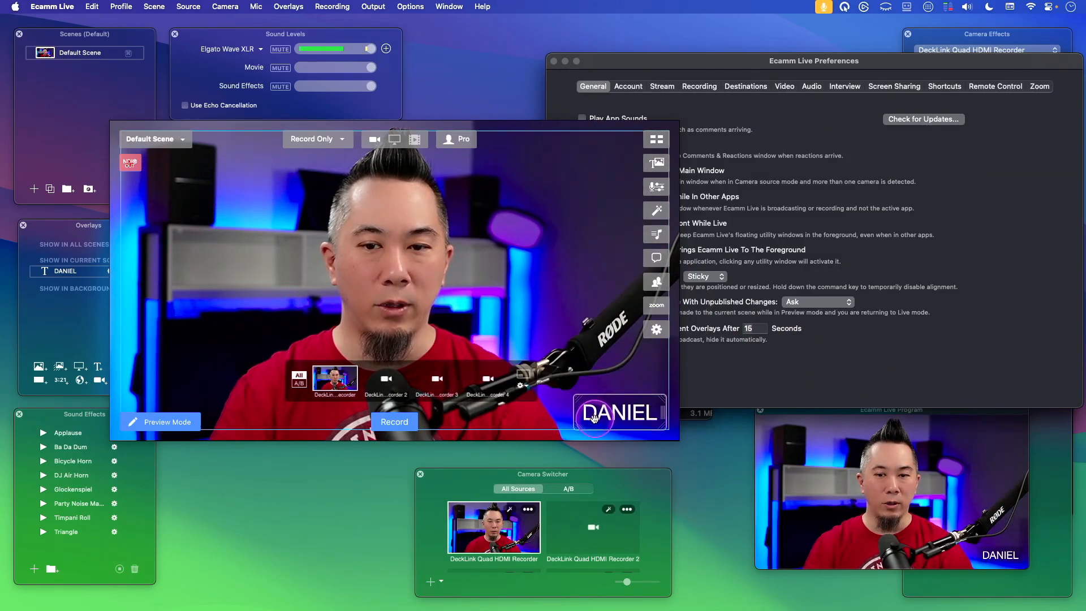
pyautogui.click(142, 424)
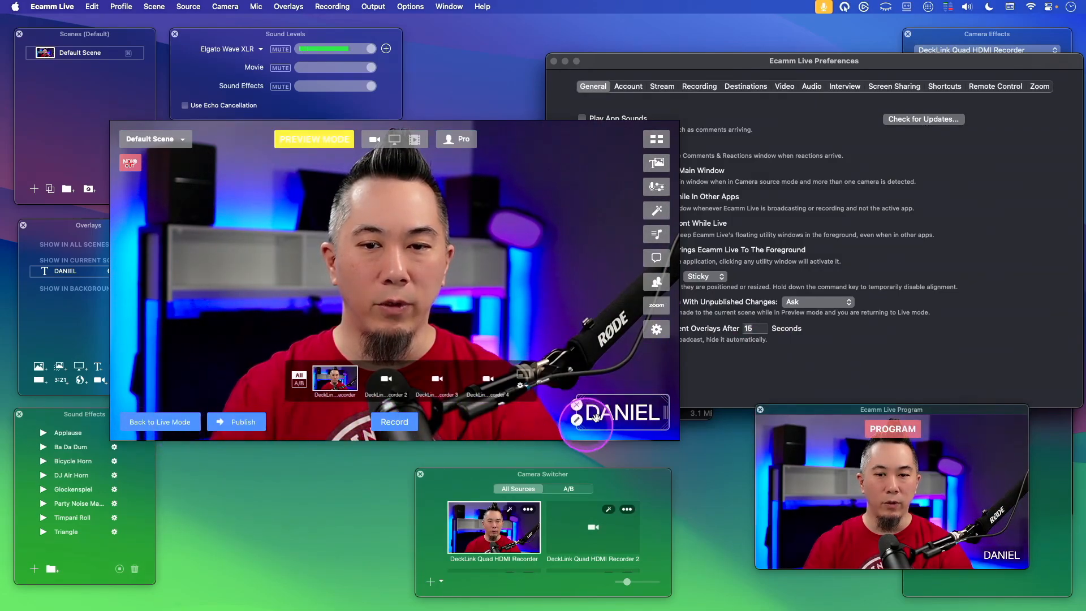
# - Reposition the name overlay in the video's upper-right corner and return to Live Mode, choosing to revert the changes
pyautogui.moveTo(617, 409); pyautogui.dragTo(612, 146)
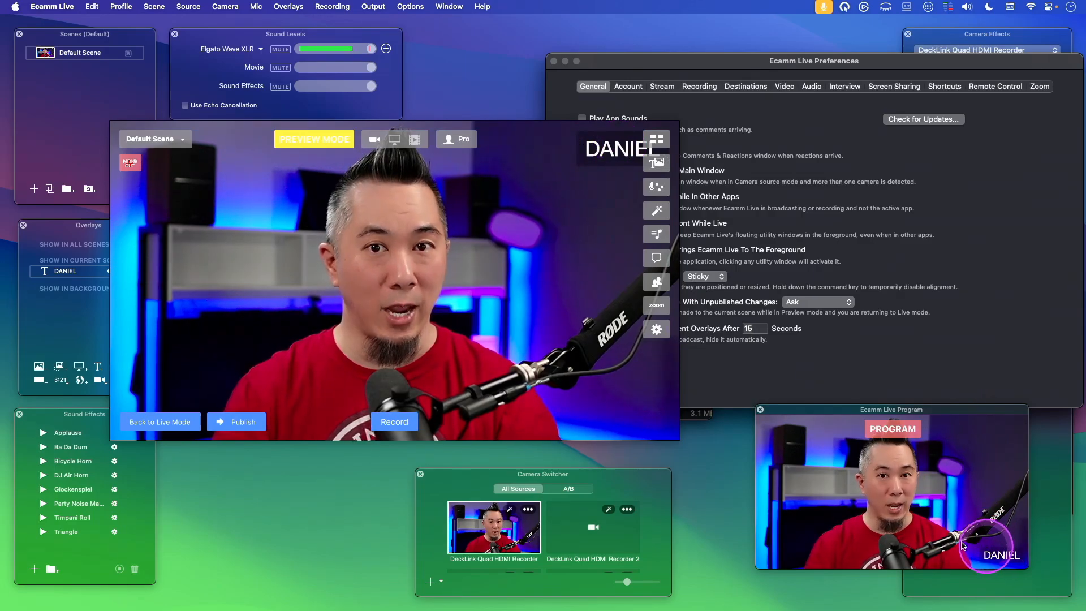
pyautogui.click(154, 421)
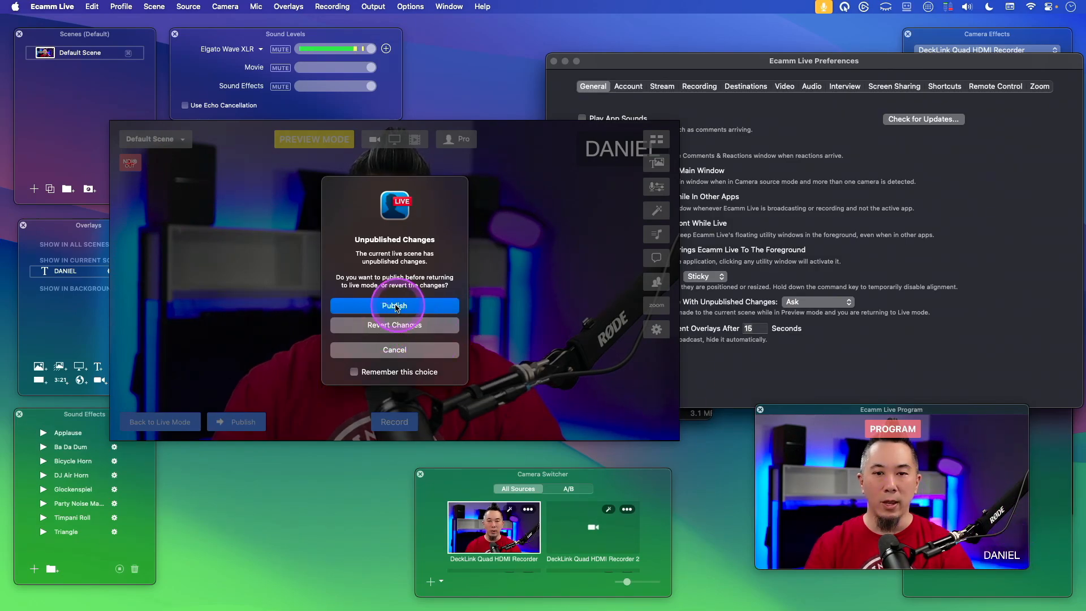
pyautogui.click(394, 326)
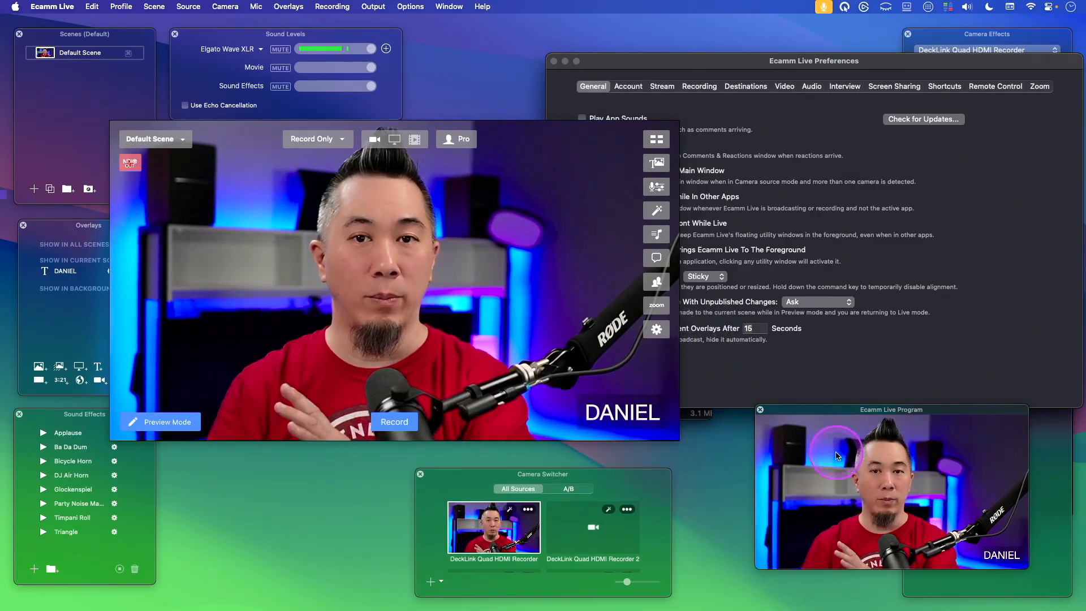
# - Examine the Publish and Revert Changes choices for unpublished changes in the General preferences and leave the setting on Ask
pyautogui.click(735, 331)
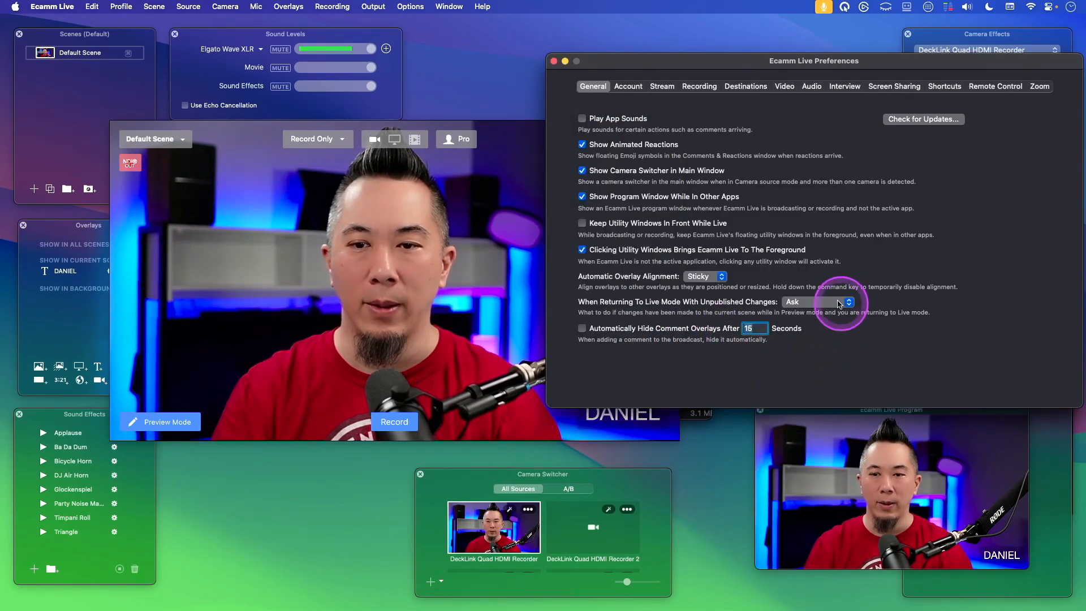
pyautogui.click(823, 303)
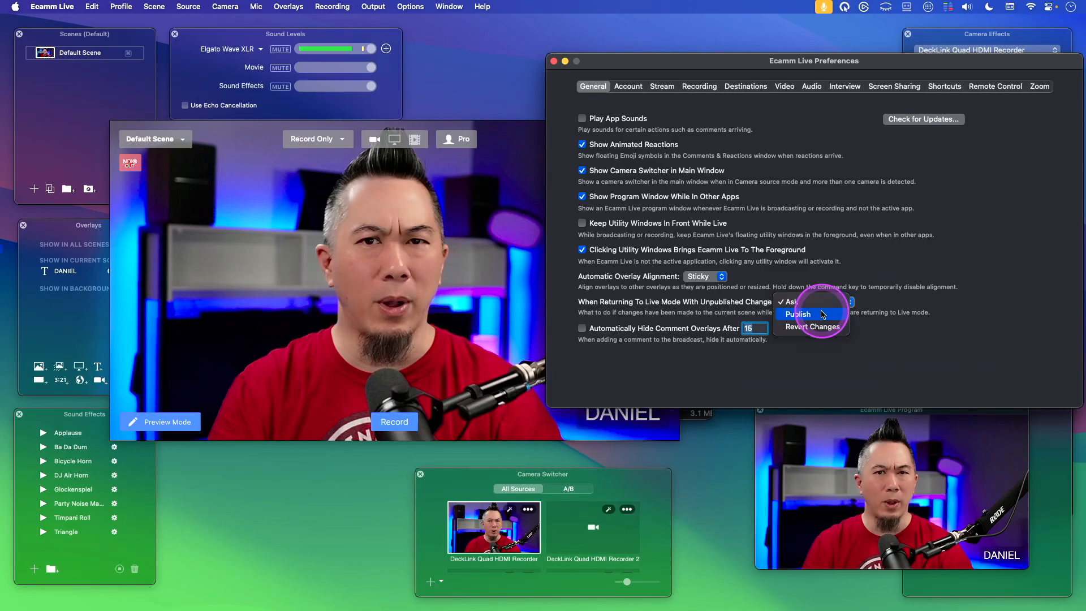
pyautogui.click(741, 382)
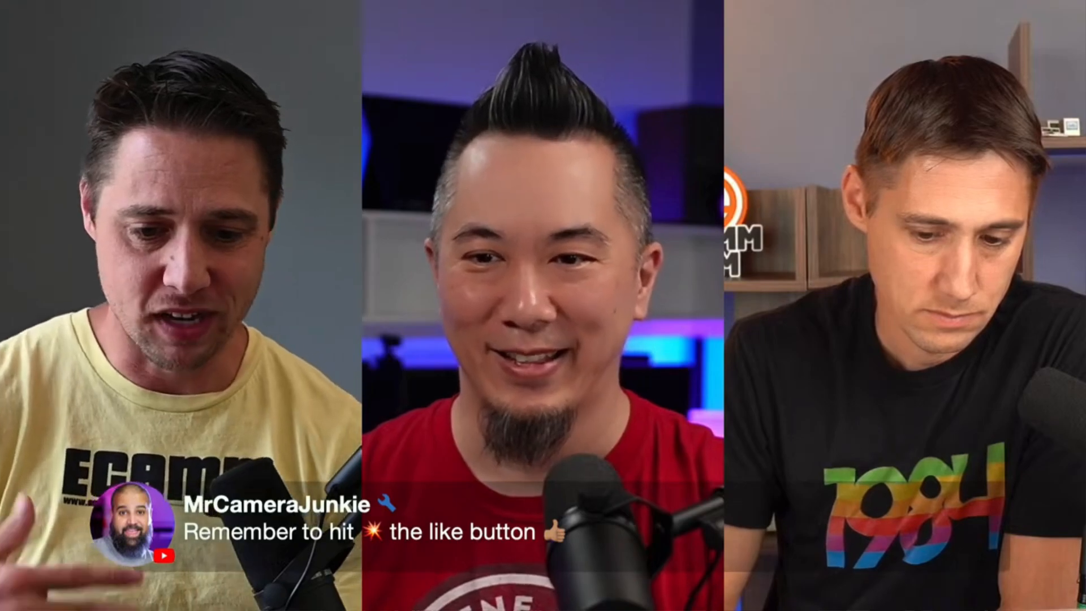
# - Enable Automatically Hide Comment Overlays After 15 Seconds in the General preferences
pyautogui.click(679, 415)
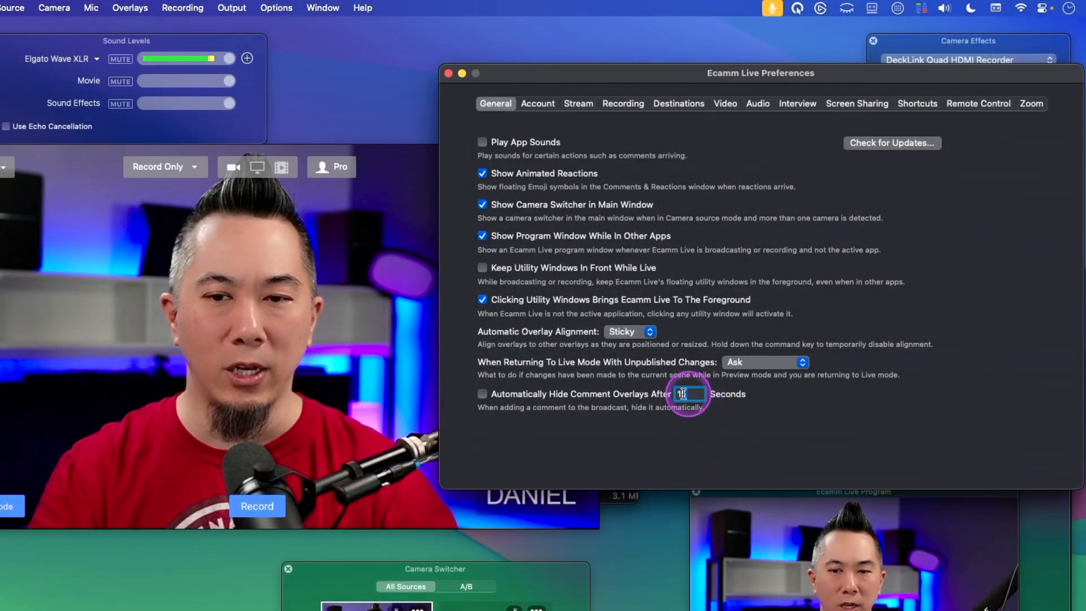
pyautogui.click(489, 396)
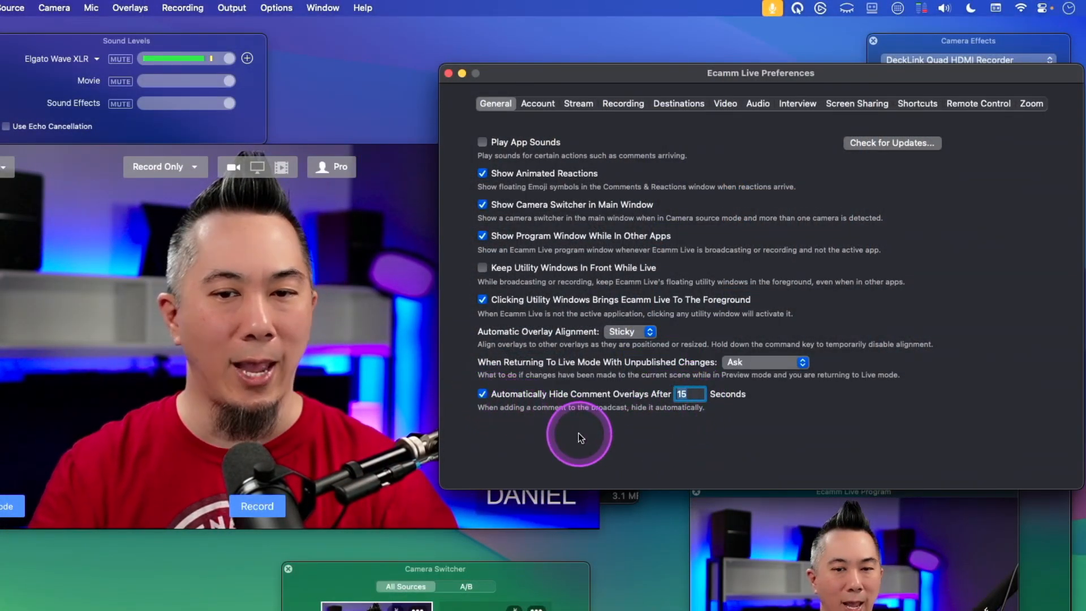